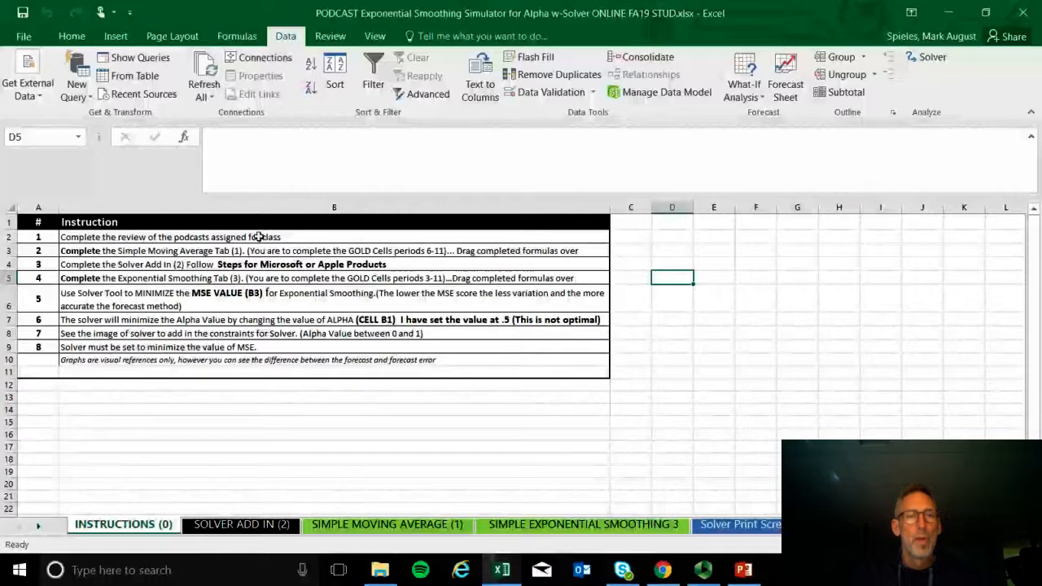
# - Review the exercise instructions in B2:B10 and bring up the SOLVER ADD IN (2) sheet
pyautogui.moveTo(259, 237); pyautogui.dragTo(282, 356)
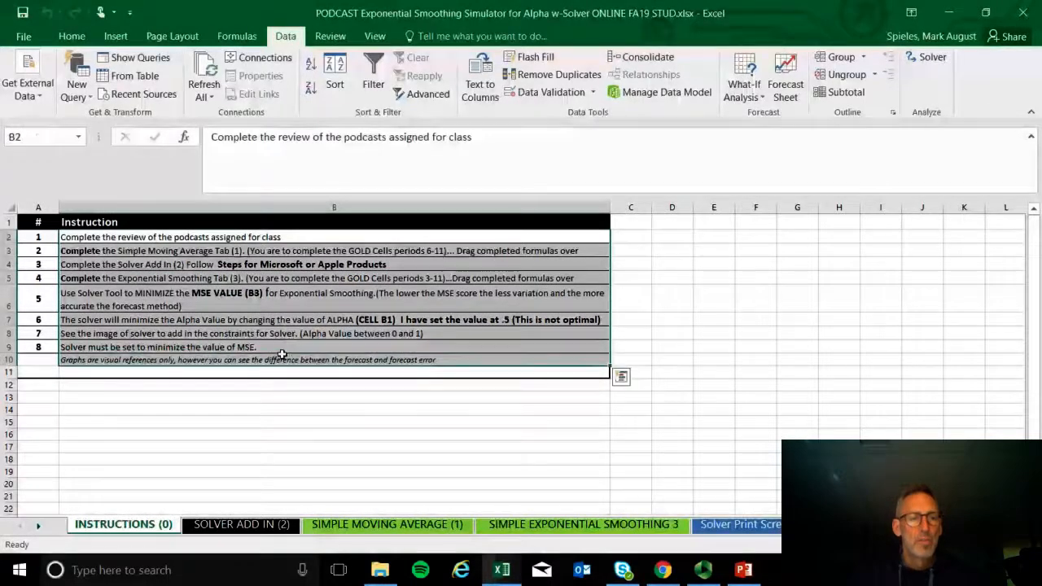
pyautogui.click(234, 525)
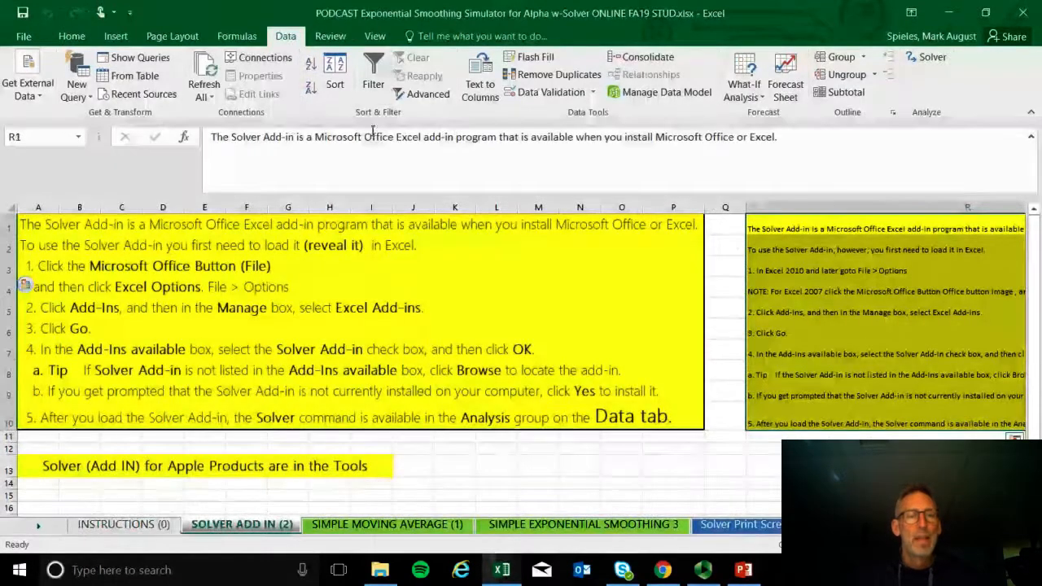
# - Enable the Solver Add-in by managing the Excel Add-ins in the program options
pyautogui.click(24, 39)
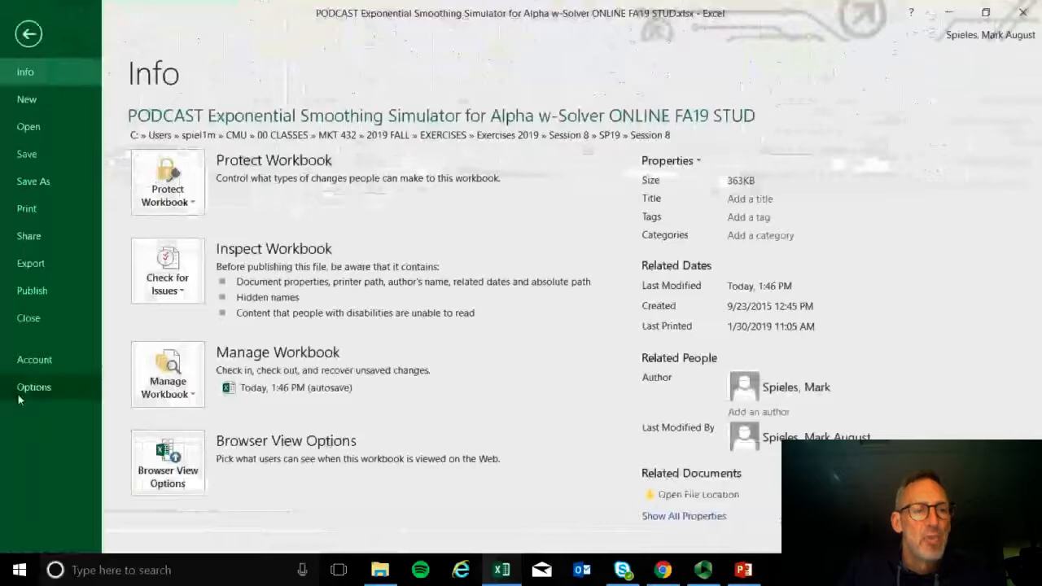
pyautogui.click(33, 389)
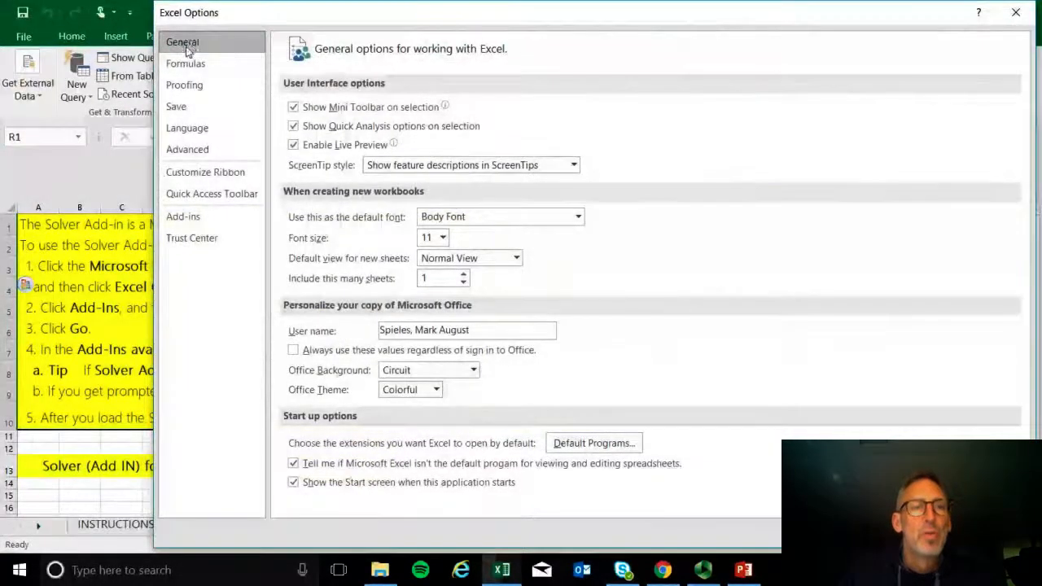
pyautogui.click(208, 226)
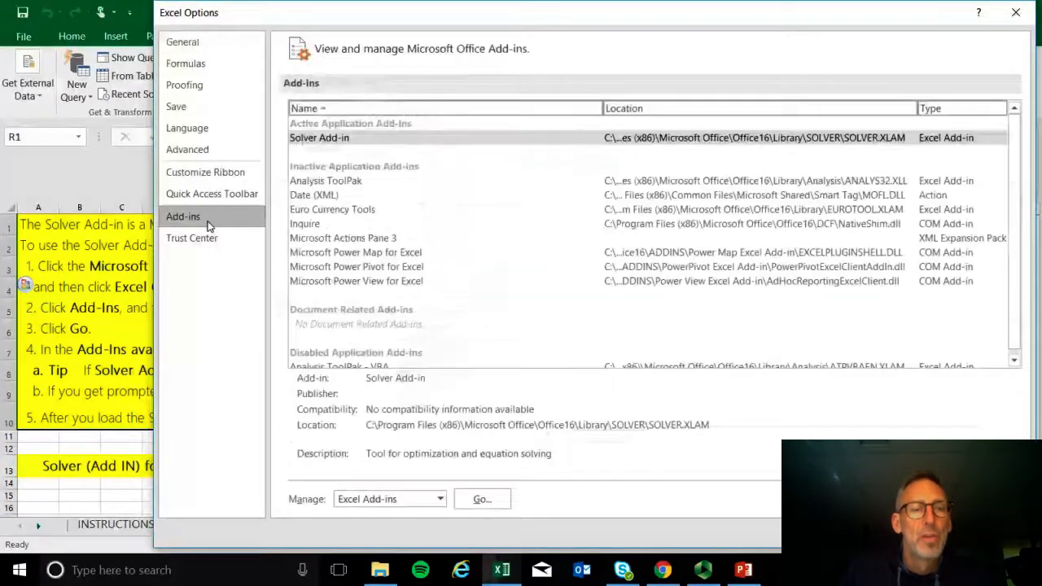
pyautogui.click(439, 502)
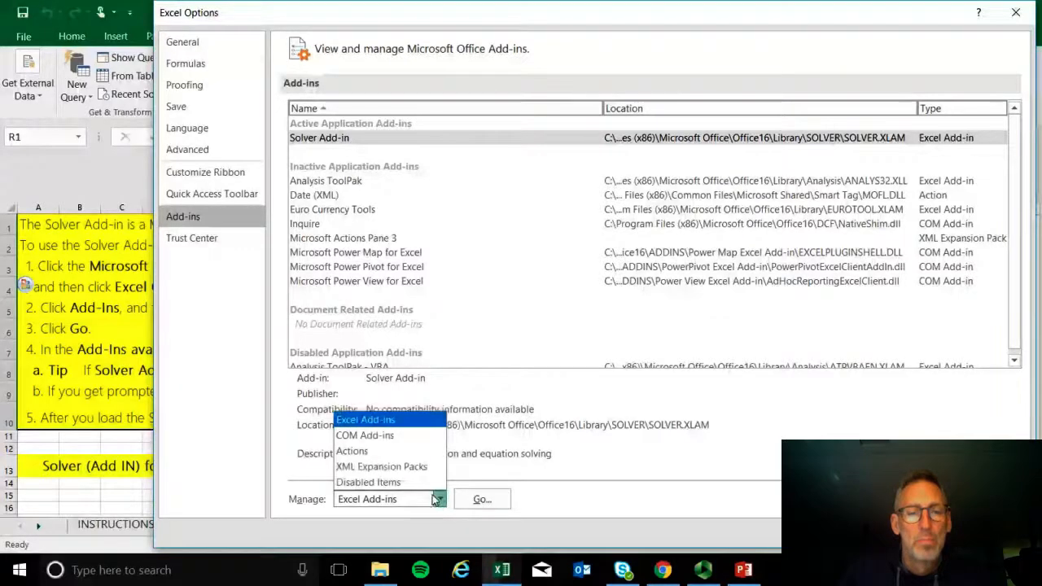
pyautogui.click(416, 429)
pyautogui.click(484, 499)
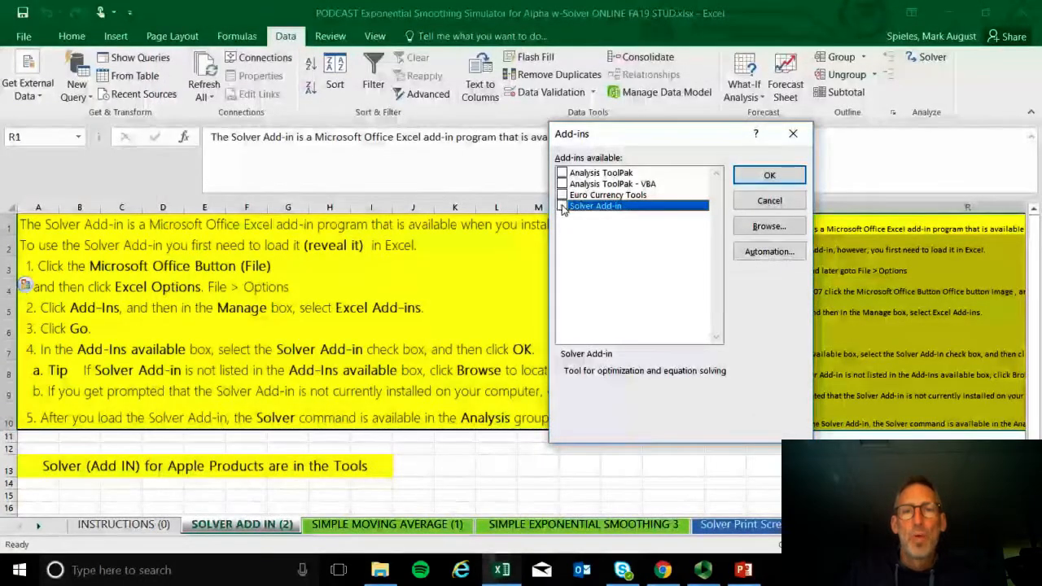
pyautogui.click(761, 174)
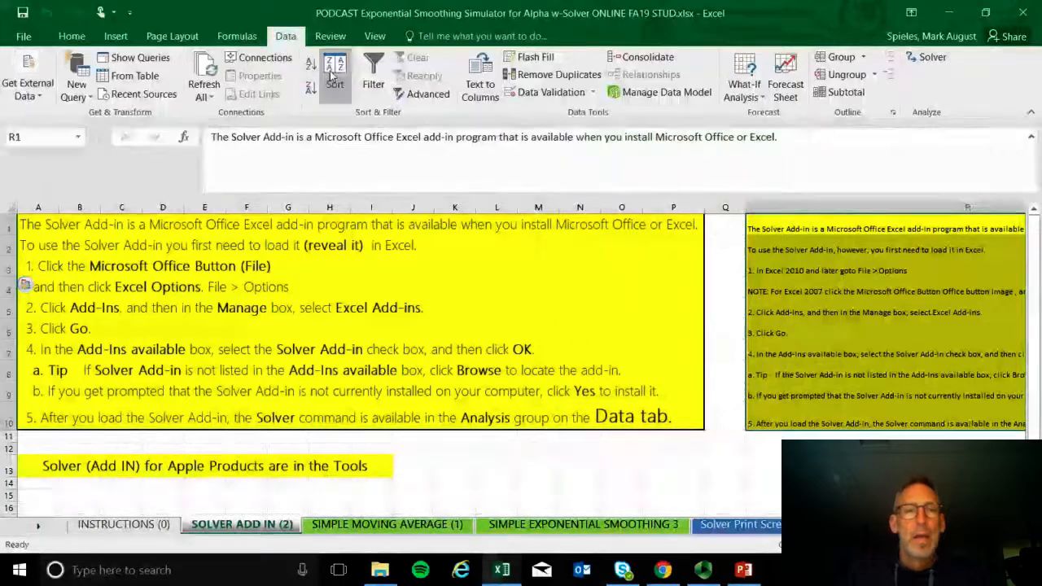
# - Check that the Solver command is available among the data analysis tools and highlight the Solver loading instructions in column R
pyautogui.click(236, 36)
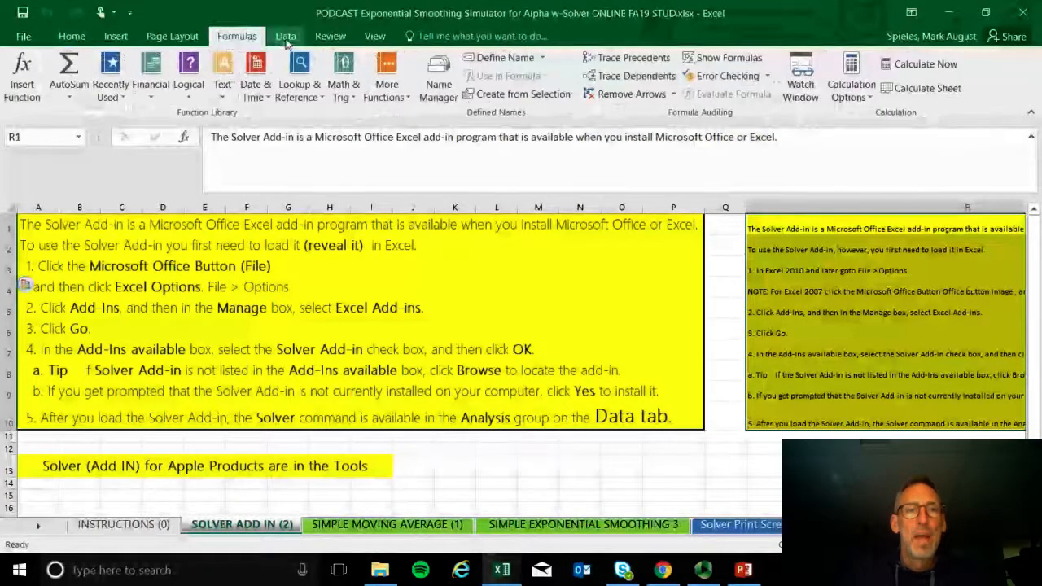
pyautogui.click(286, 37)
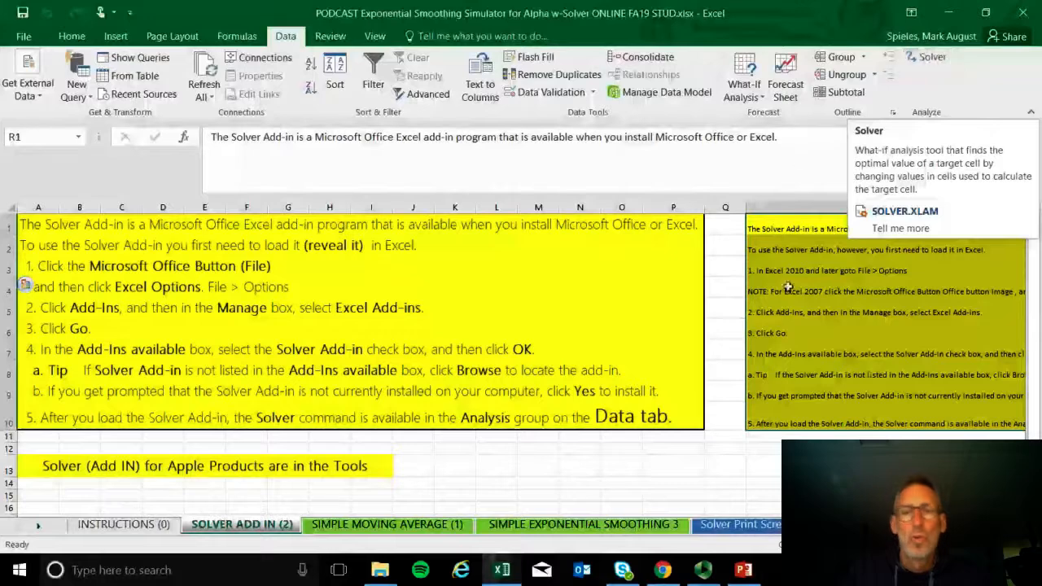
pyautogui.moveTo(774, 231); pyautogui.dragTo(774, 413)
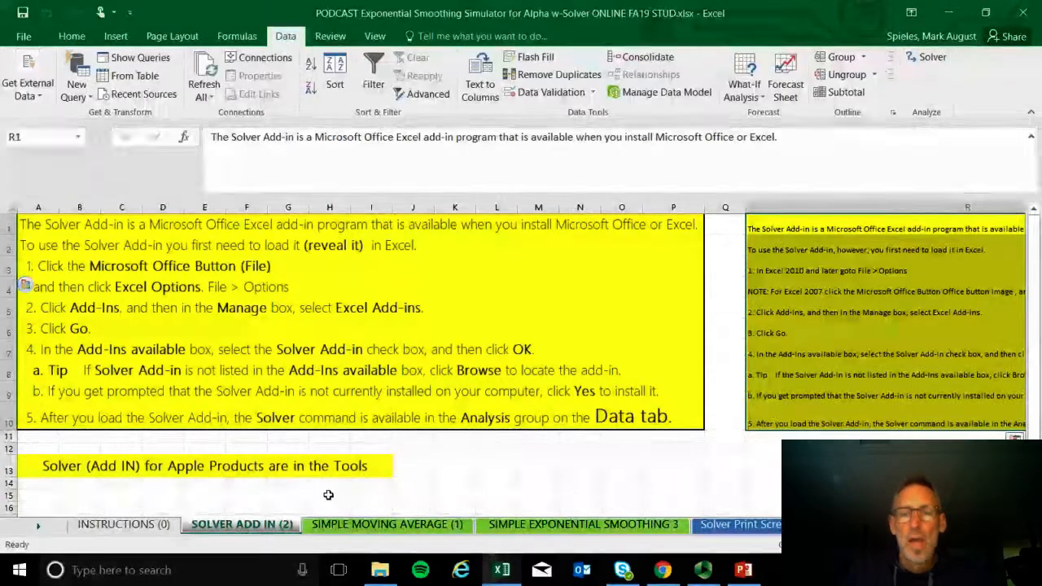
# - Clear the period 6 to 11 results in I7:N10 on the SIMPLE MOVING AVERAGE (1) sheet
pyautogui.click(337, 525)
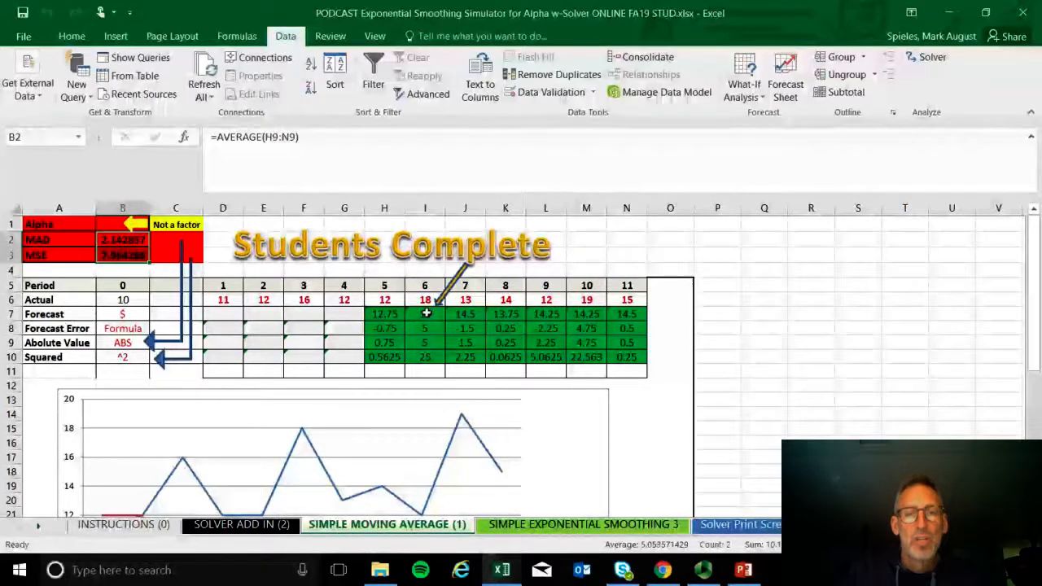
pyautogui.moveTo(426, 314); pyautogui.dragTo(633, 362)
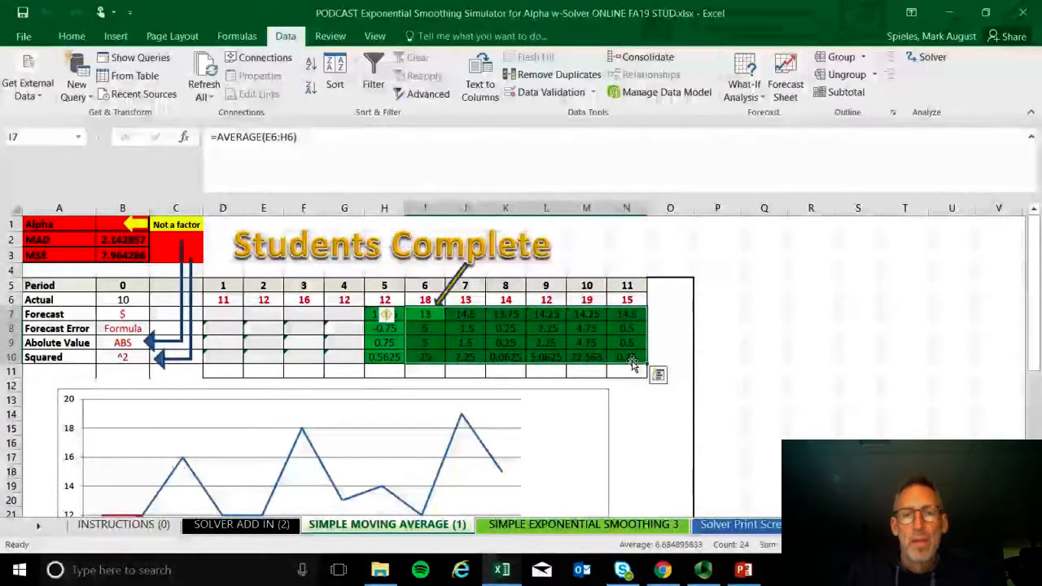
pyautogui.press('Delete')
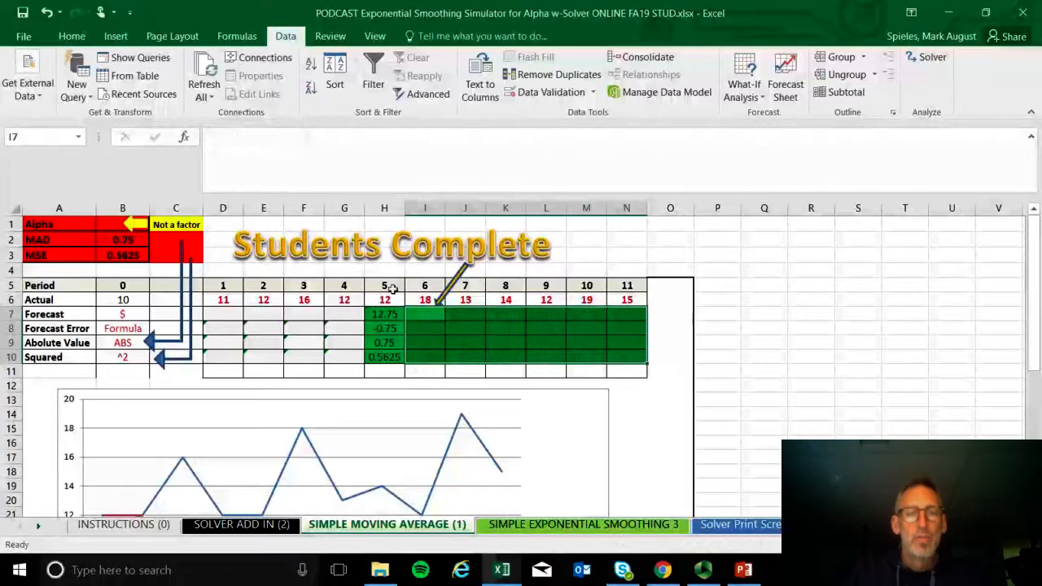
# - Apply the standard orange fill color to the period 5 cells H7:H10
pyautogui.moveTo(381, 316); pyautogui.dragTo(388, 356)
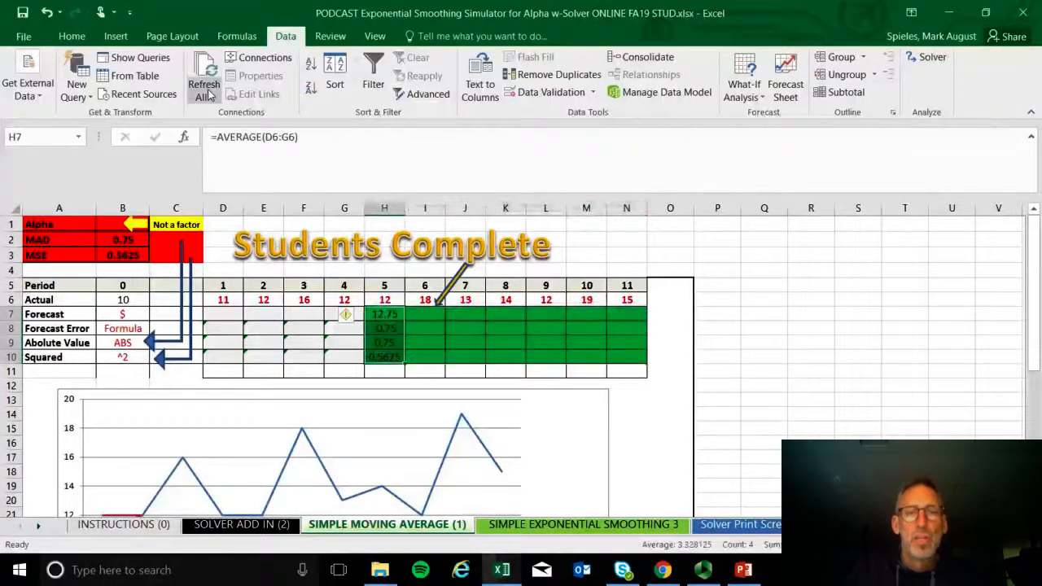
pyautogui.click(73, 36)
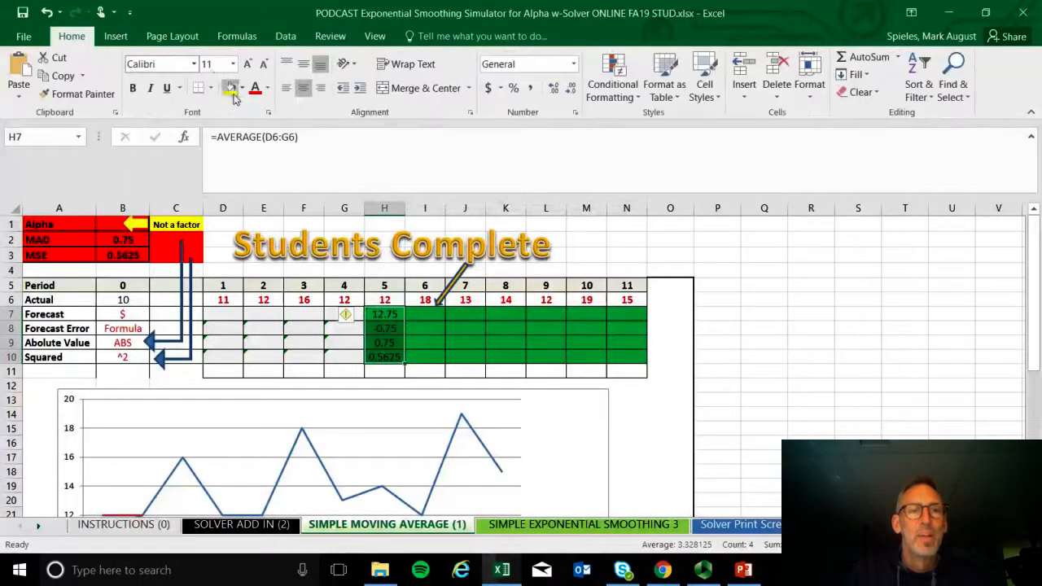
pyautogui.click(242, 89)
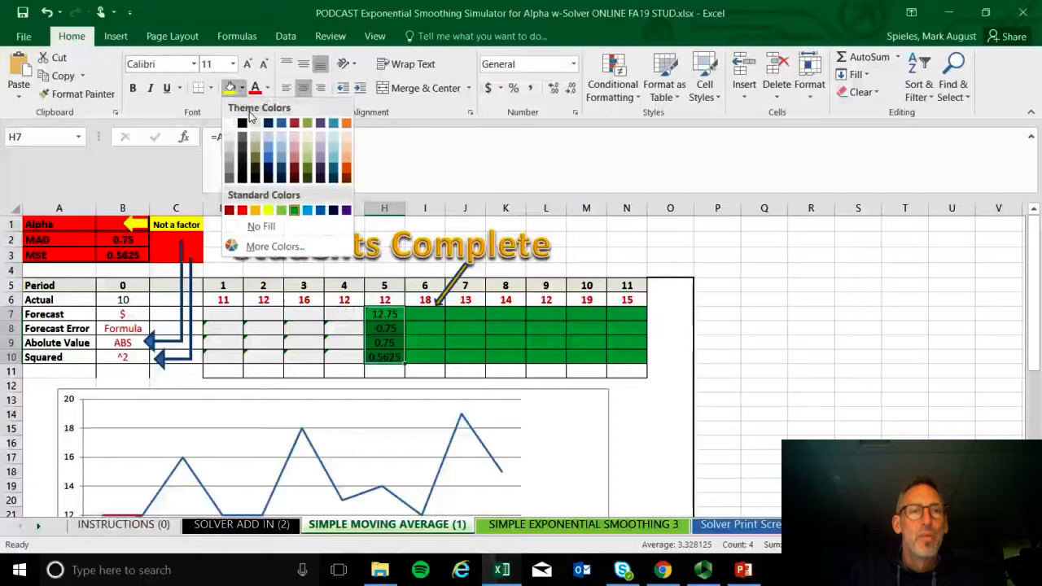
pyautogui.click(254, 206)
pyautogui.click(760, 326)
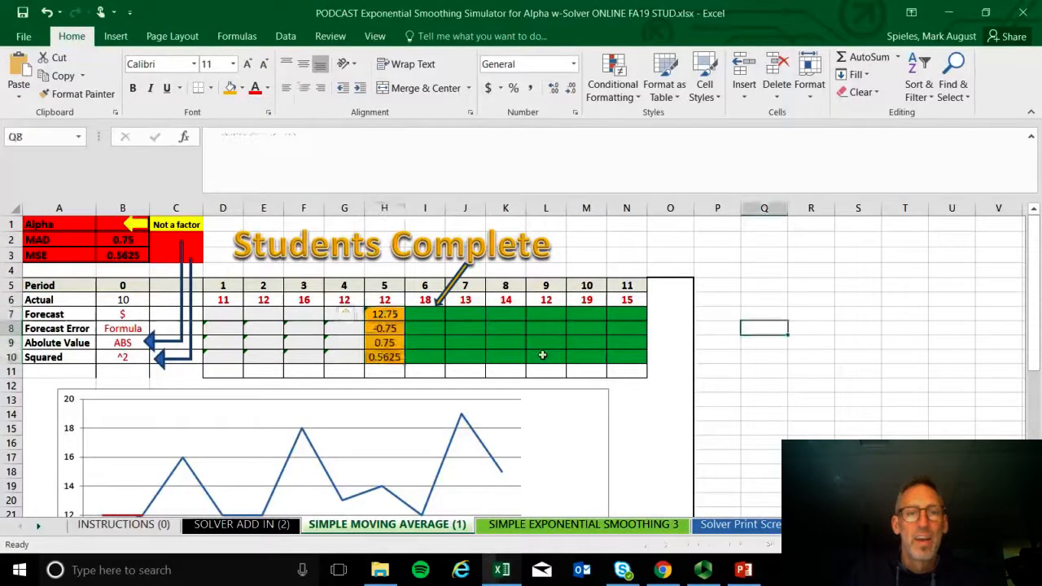
# - Fill the period 5 formulas and formatting from H7:H10 across periods 6 to 11, through column N
pyautogui.moveTo(392, 313); pyautogui.dragTo(404, 366)
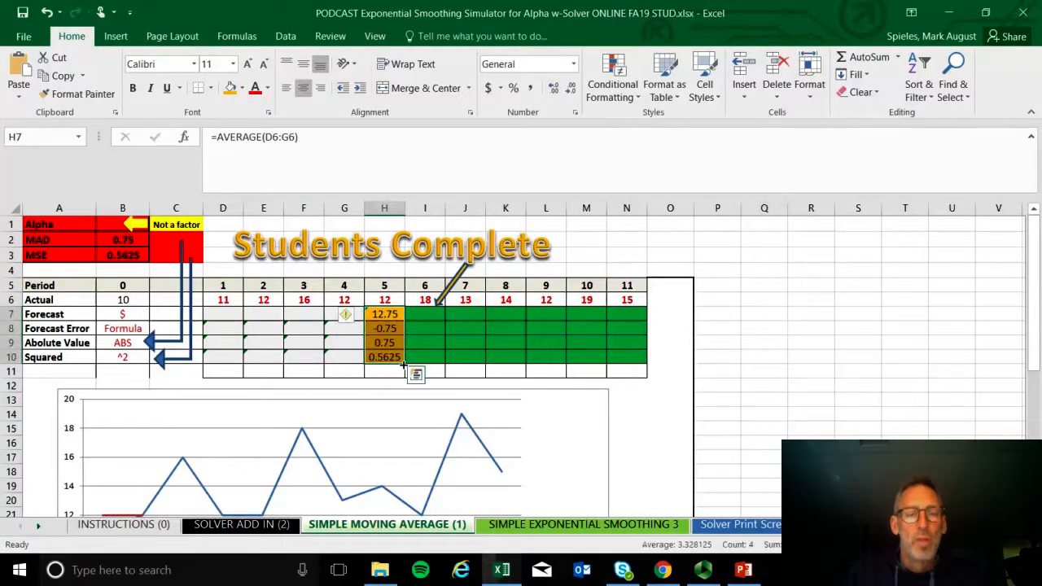
pyautogui.moveTo(392, 314); pyautogui.dragTo(395, 357)
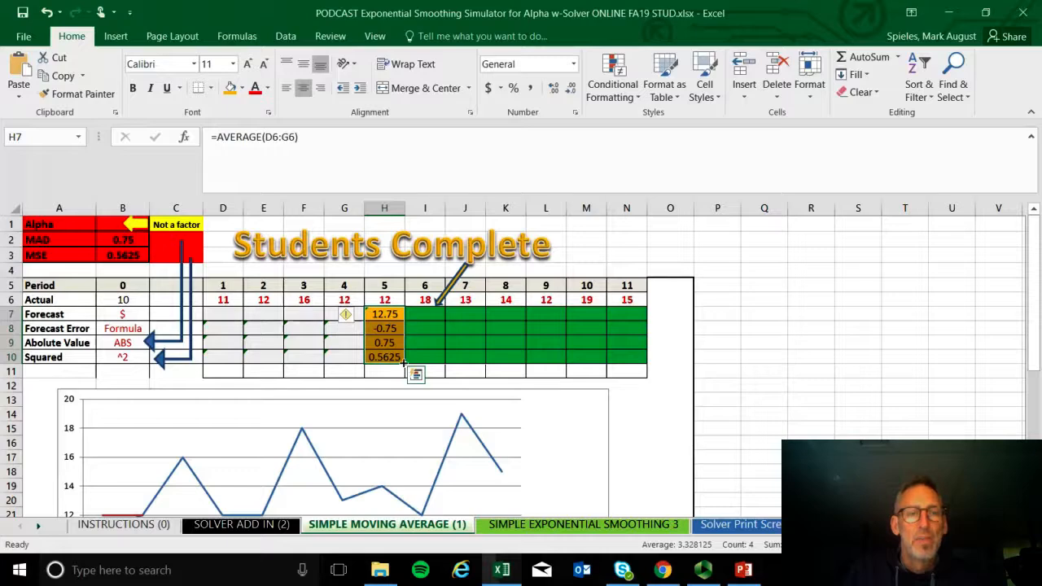
pyautogui.moveTo(403, 366); pyautogui.dragTo(605, 366)
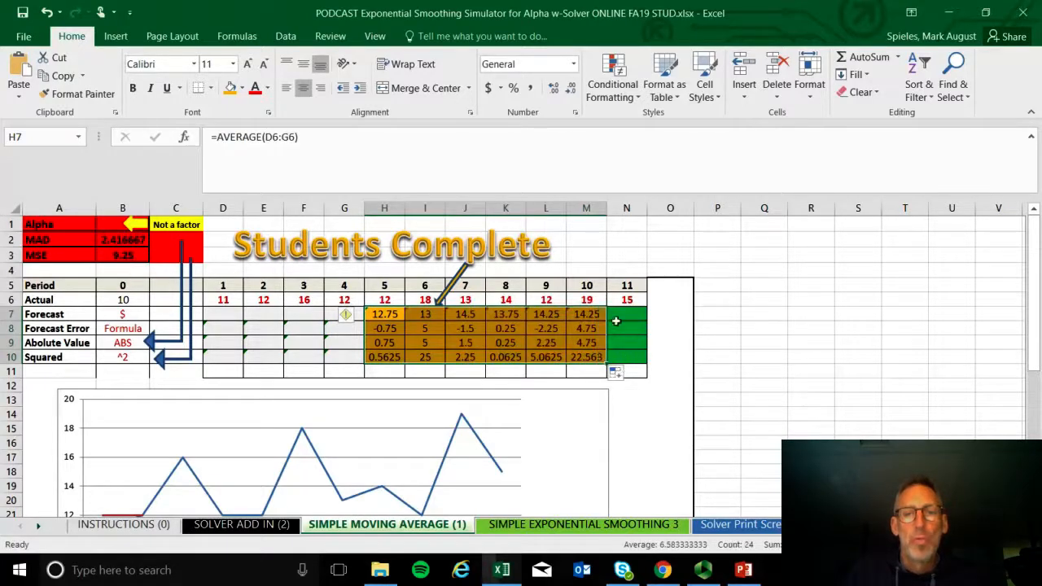
pyautogui.moveTo(598, 317)
pyautogui.mouseDown()
pyautogui.moveTo(604, 359)
pyautogui.moveTo(647, 350)
pyautogui.mouseUp()
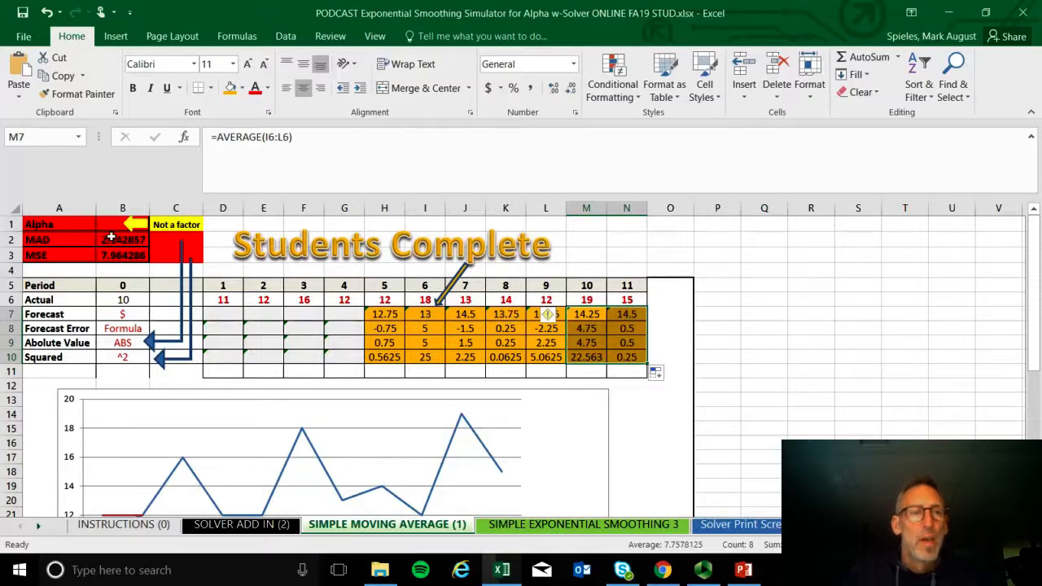
# - Examine the MAD and MSE labels and their average formulas in A2:B3 on the moving average sheet
pyautogui.moveTo(114, 240); pyautogui.dragTo(116, 255)
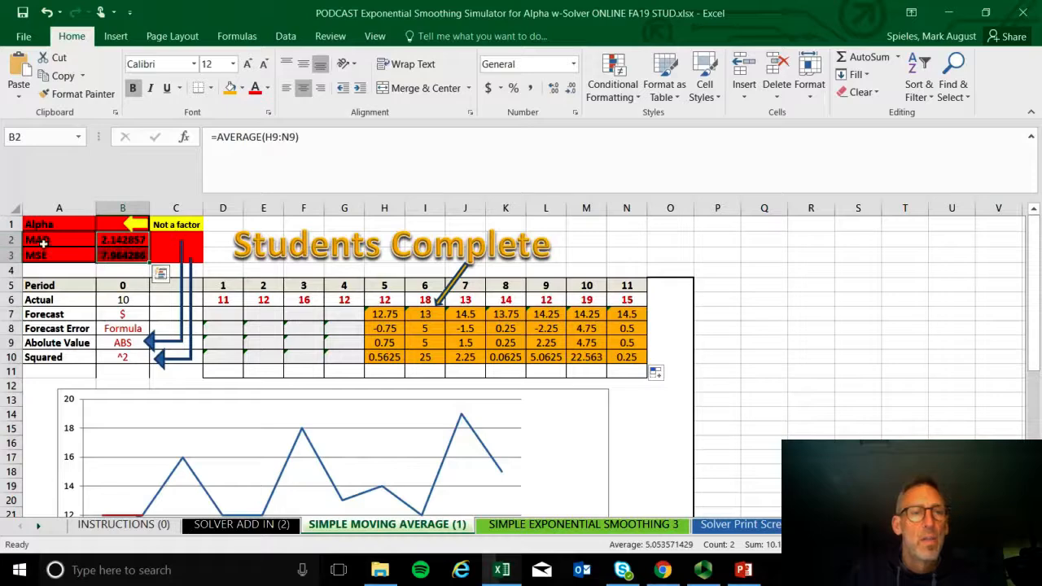
pyautogui.click(44, 241)
pyautogui.click(45, 254)
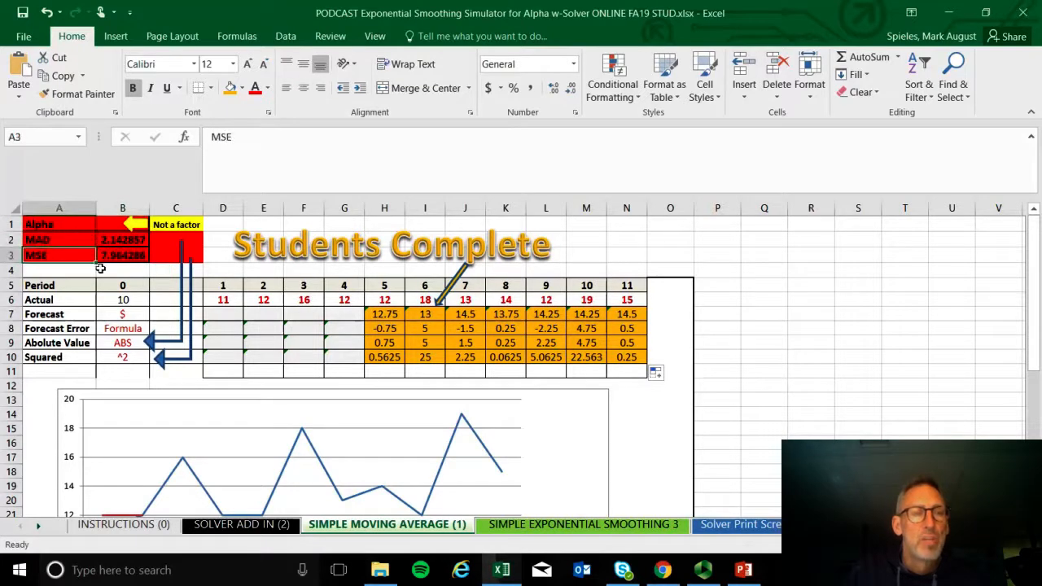
pyautogui.click(131, 244)
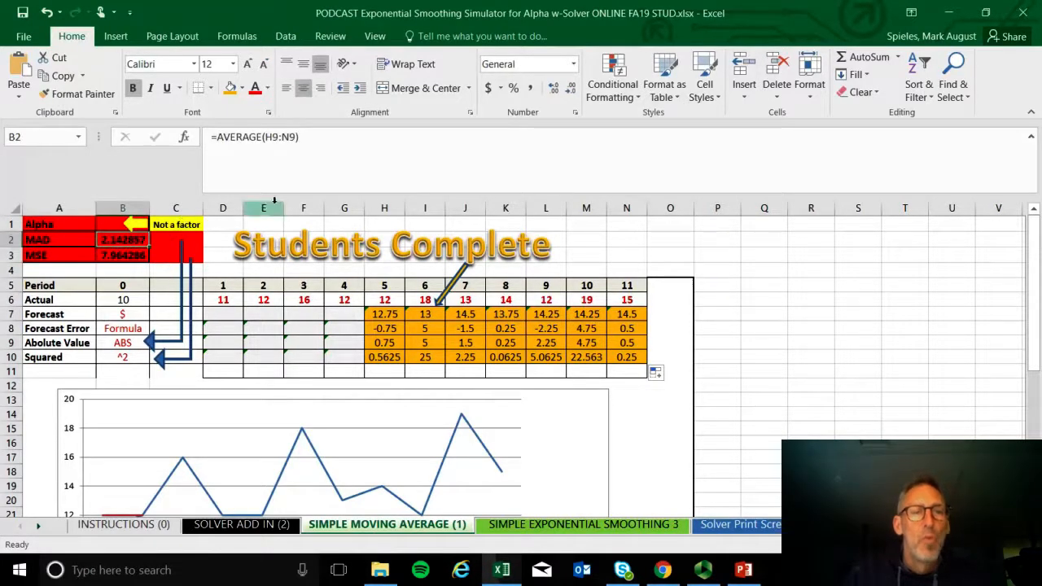
pyautogui.click(122, 254)
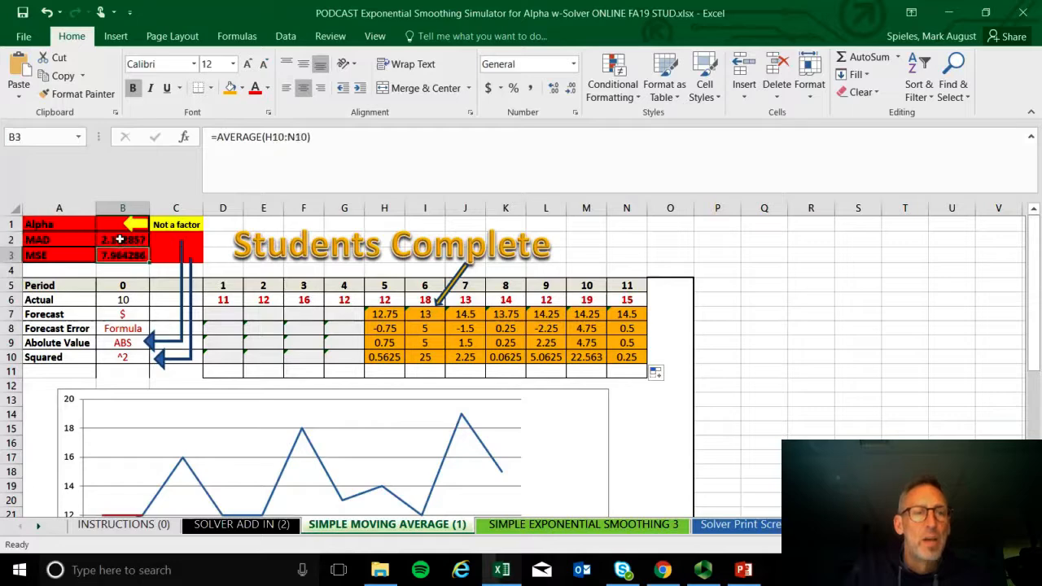
pyautogui.moveTo(121, 241); pyautogui.dragTo(122, 253)
pyautogui.moveTo(42, 238); pyautogui.dragTo(123, 259)
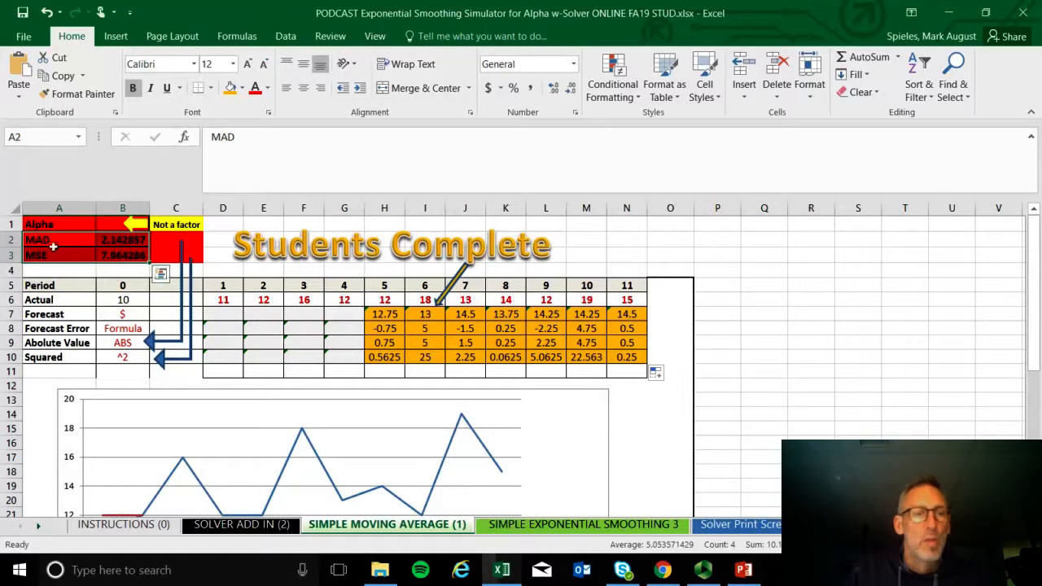
# - Inspect the period 2 forecast and error formulas in E7:E10 on the SIMPLE EXPONENTIAL SMOOTHING 3 sheet
pyautogui.click(556, 529)
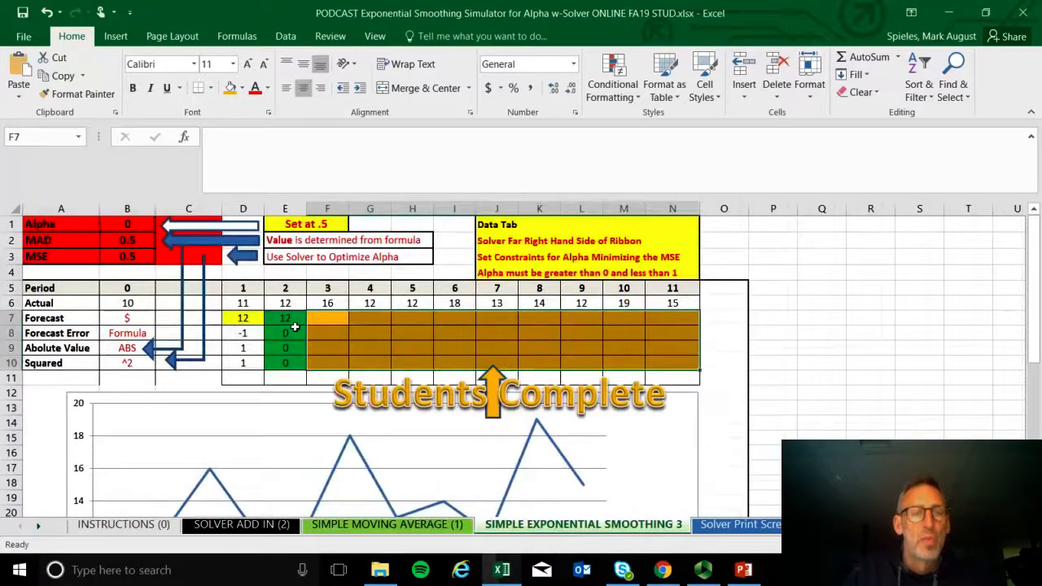
pyautogui.moveTo(286, 319); pyautogui.dragTo(293, 359)
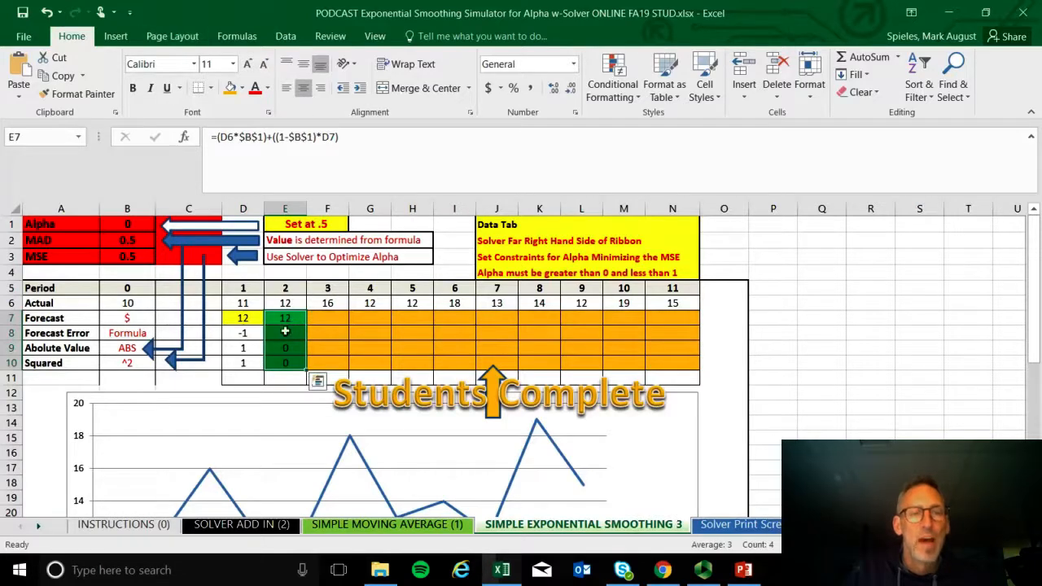
pyautogui.moveTo(295, 319); pyautogui.dragTo(285, 363)
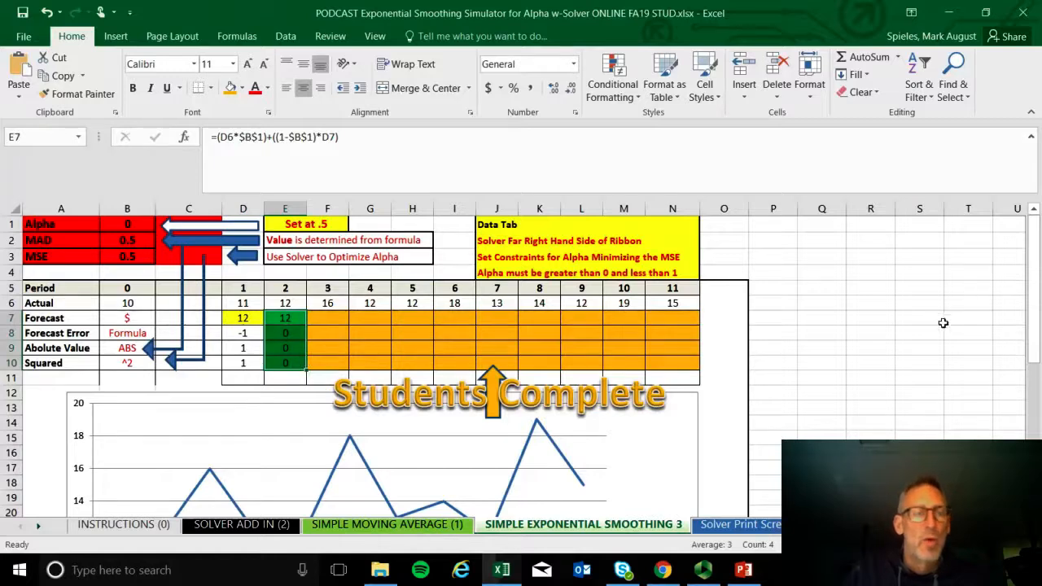
# - Examine the MAD label, the MSE formula in B3 and the Alpha cell B1 on the exponential smoothing sheet
pyautogui.click(49, 242)
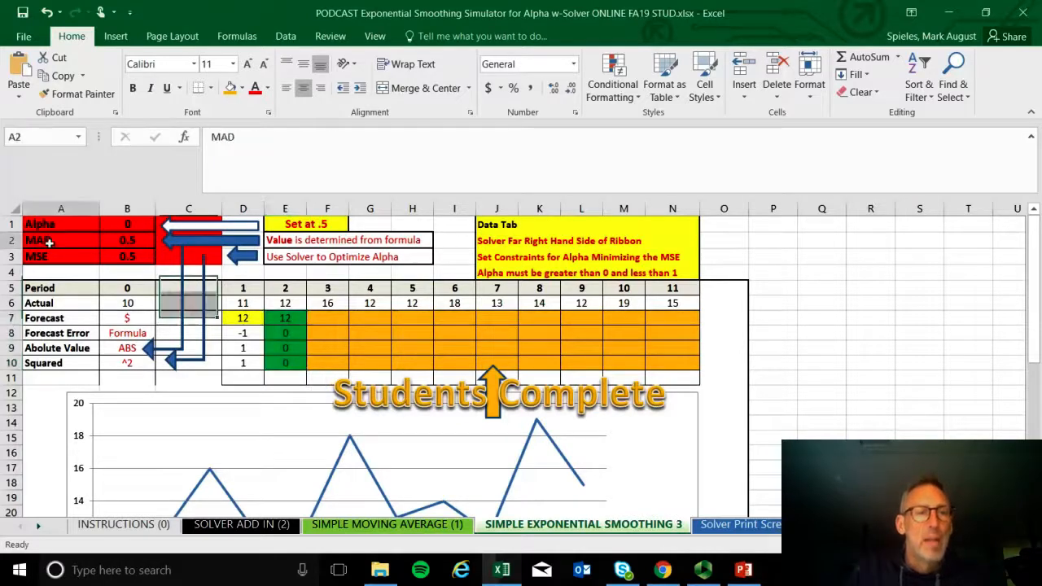
pyautogui.click(51, 258)
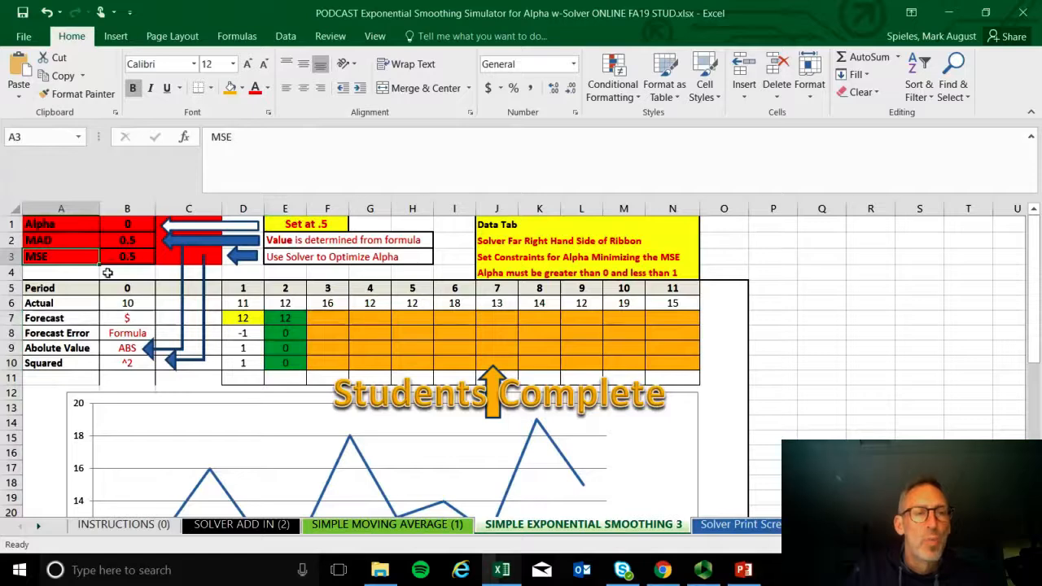
pyautogui.click(123, 258)
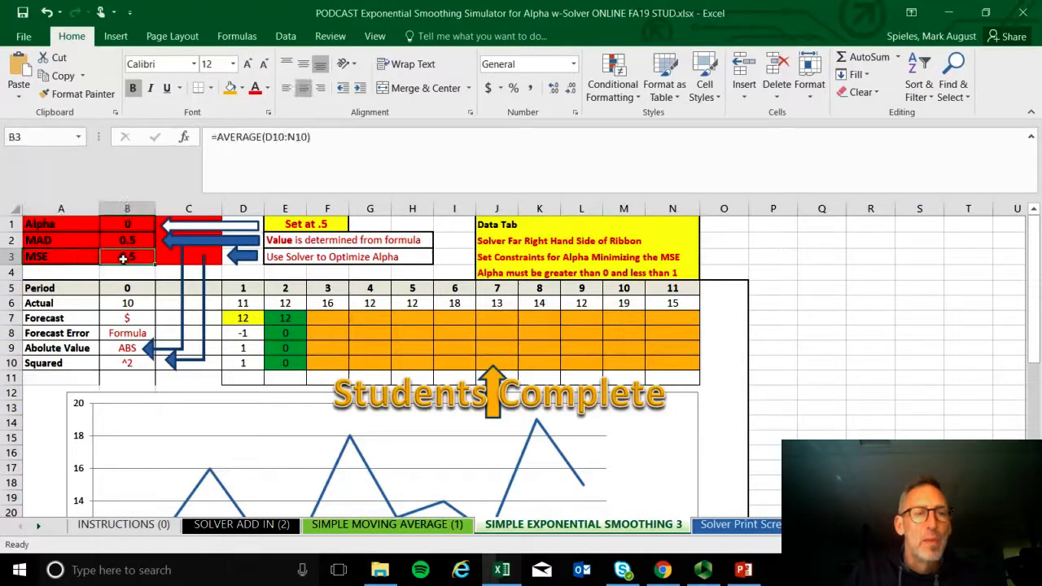
pyautogui.moveTo(45, 257); pyautogui.dragTo(127, 257)
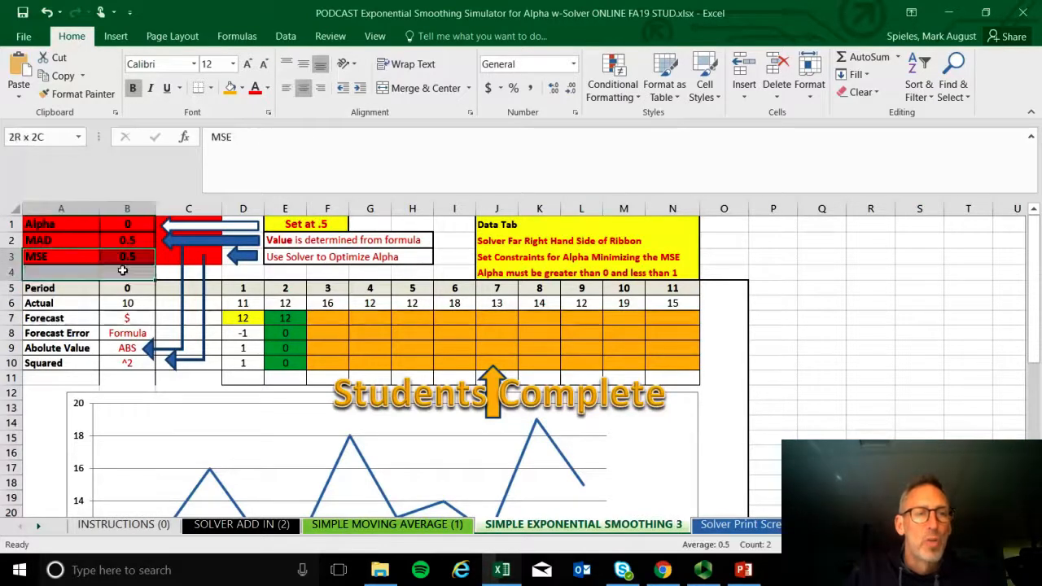
pyautogui.click(128, 226)
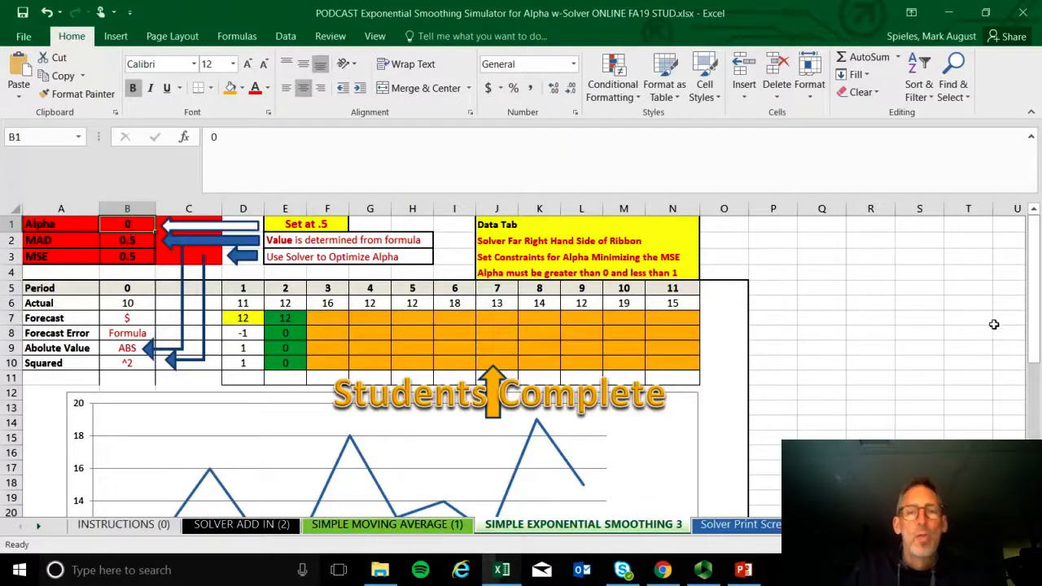
# - Run Solver to minimize the MSE in B3 by changing Alpha in B1, constrained between 0 and 1, and keep the solution
pyautogui.moveTo(297, 325); pyautogui.dragTo(662, 367)
pyautogui.click(122, 231)
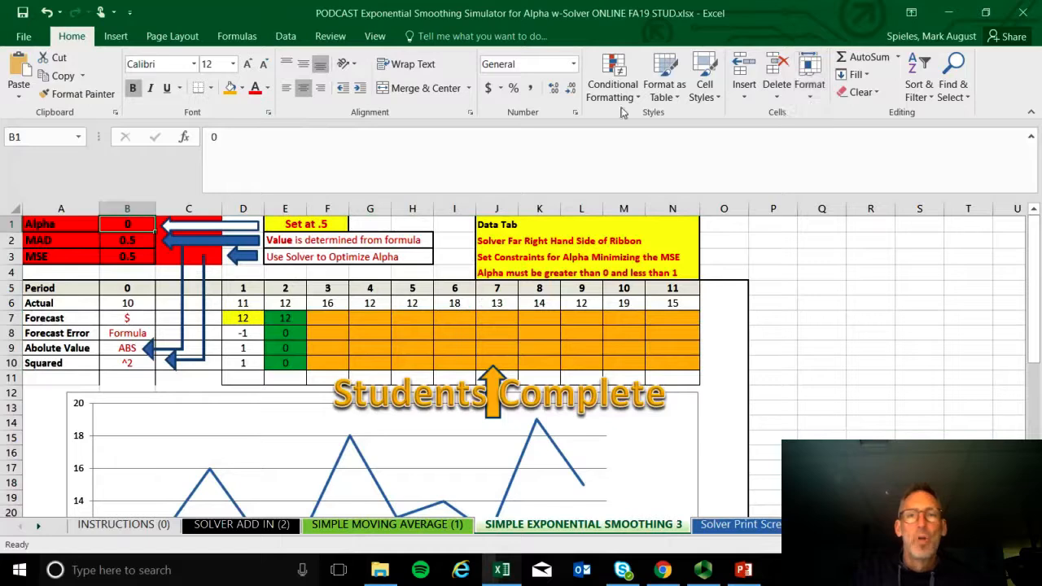
pyautogui.click(285, 37)
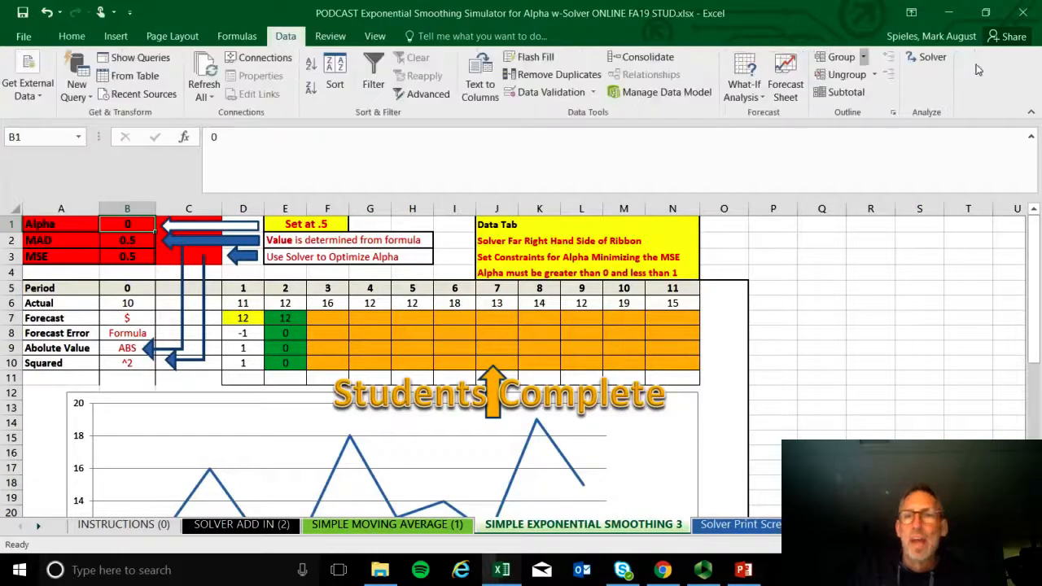
pyautogui.click(932, 65)
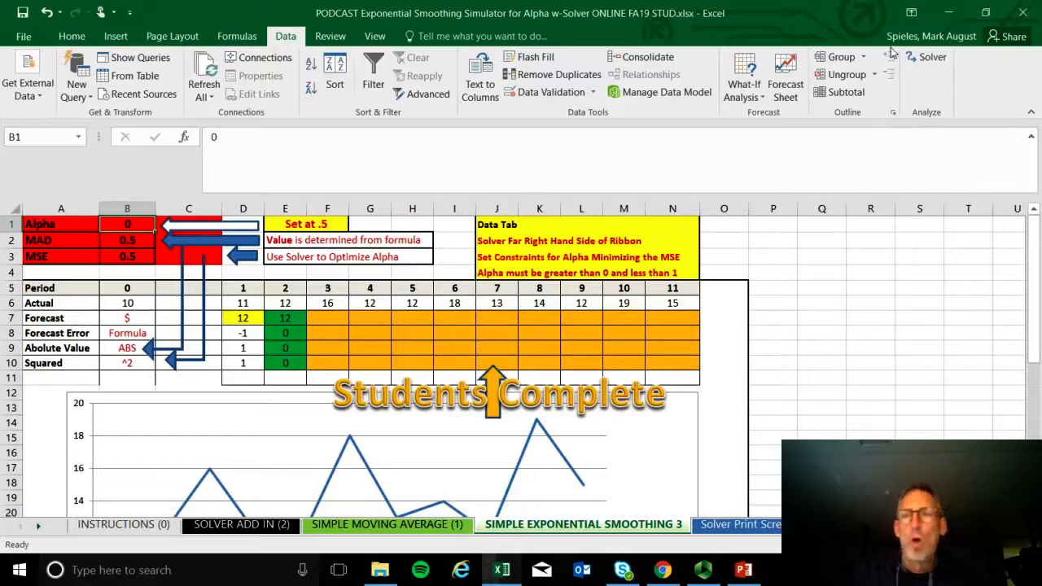
pyautogui.click(928, 59)
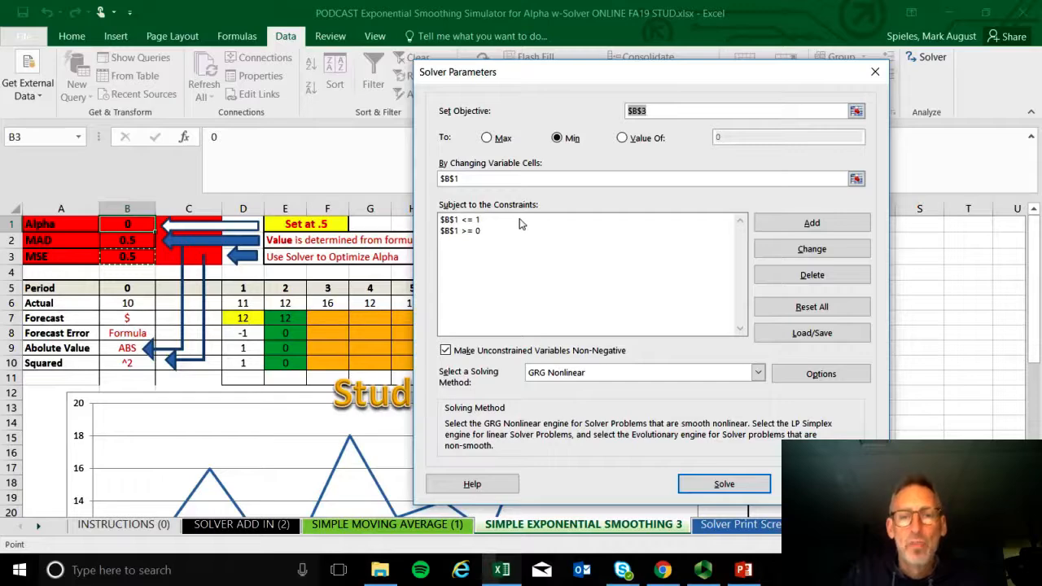
pyautogui.click(724, 484)
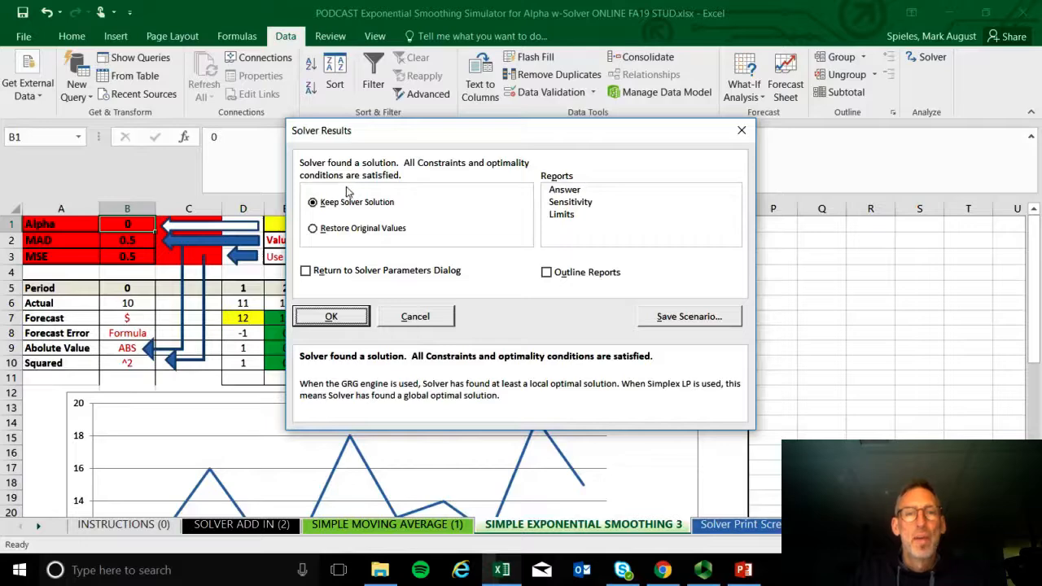
pyautogui.click(331, 317)
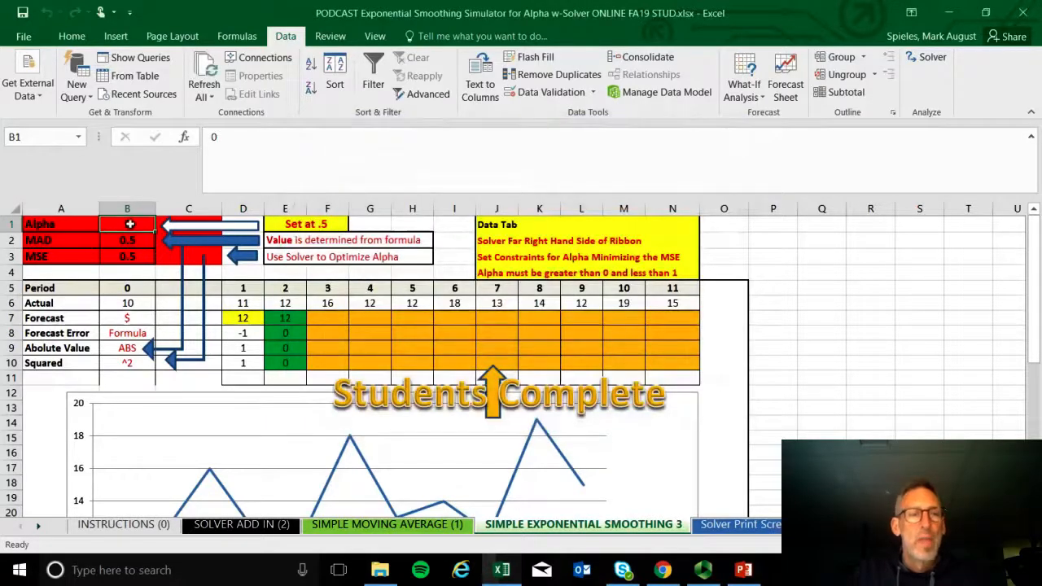
# - Inspect the period 2 forecast cells E7:E10, the Alpha cell B1 and the MAD and MSE formulas in B2:B3
pyautogui.moveTo(275, 319); pyautogui.dragTo(285, 360)
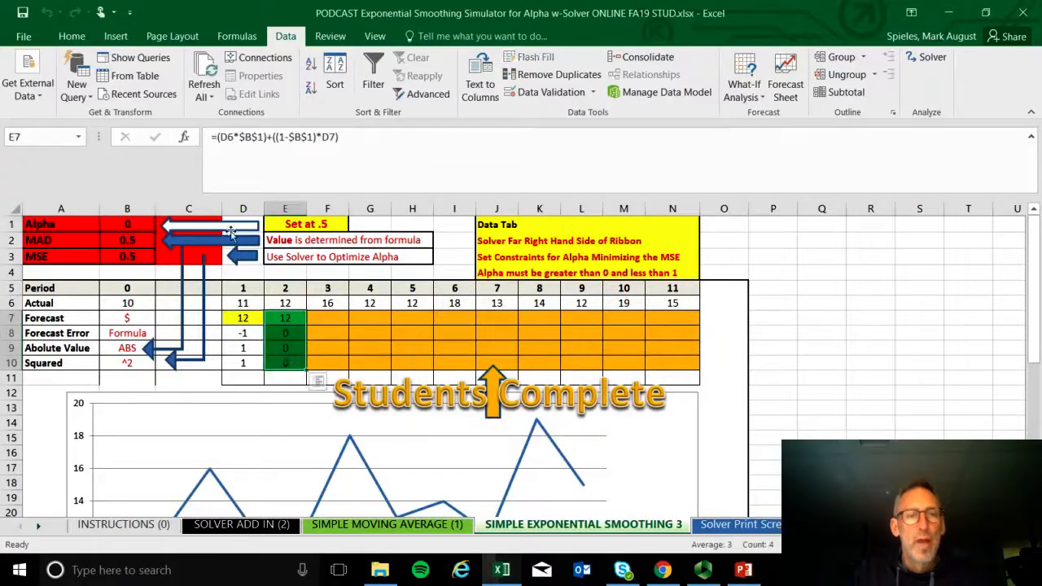
pyautogui.click(131, 226)
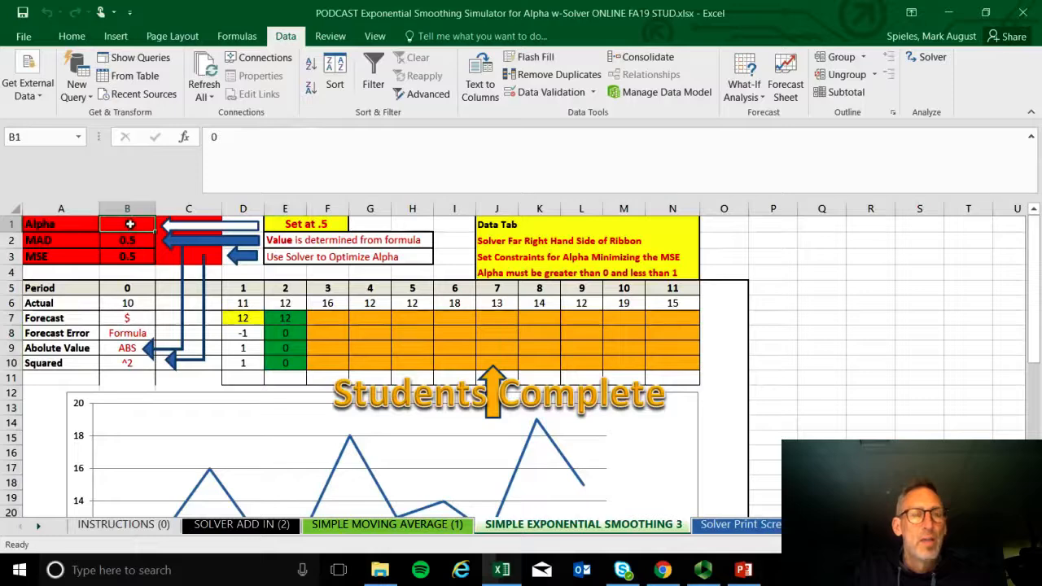
pyautogui.click(131, 259)
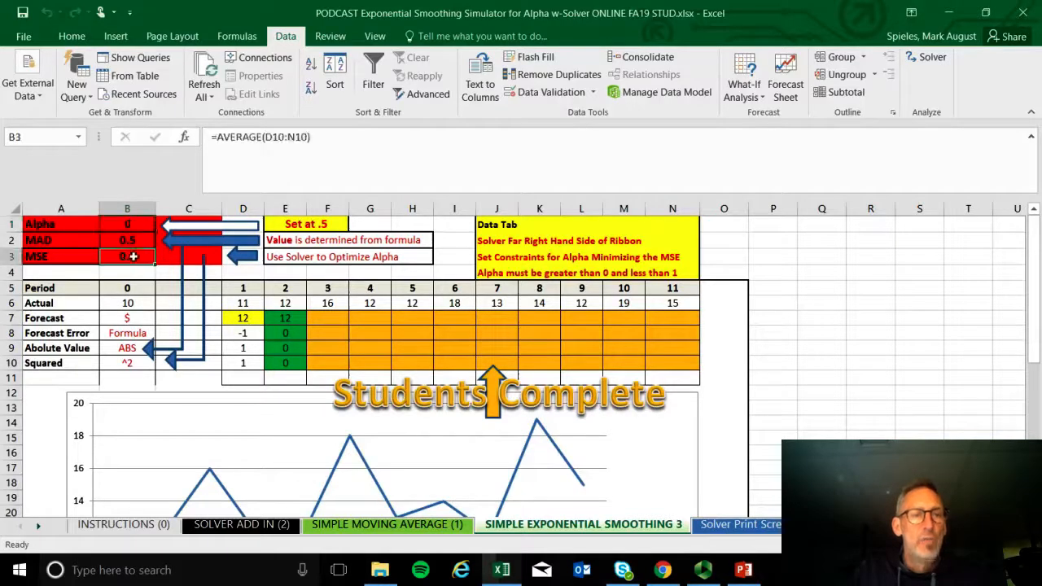
pyautogui.moveTo(130, 240); pyautogui.dragTo(128, 259)
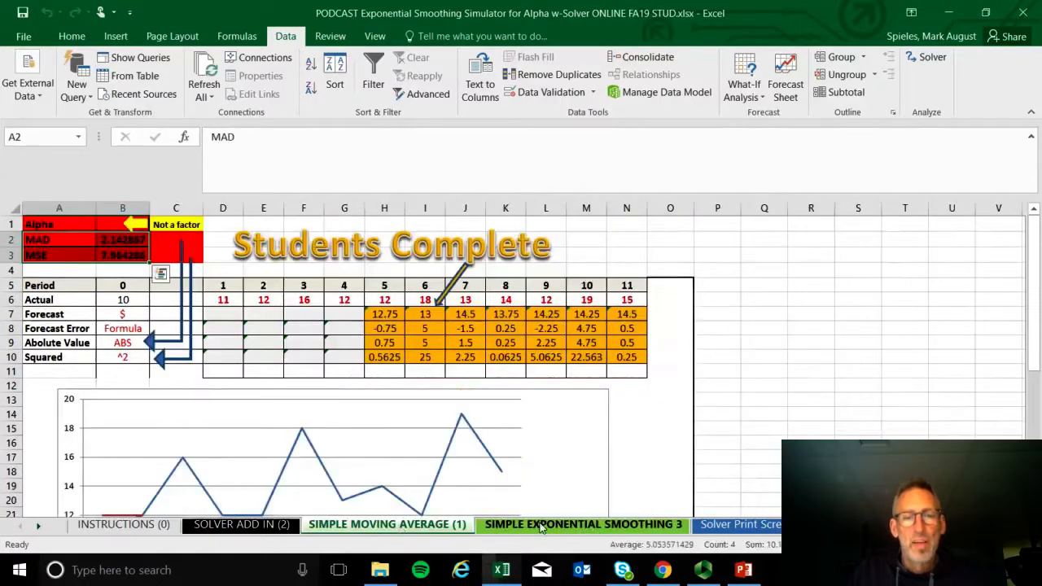
# - Compare the MAD and MSE in A2:B3 between the SIMPLE MOVING AVERAGE (1) and SIMPLE EXPONENTIAL SMOOTHING 3 sheets
pyautogui.click(540, 528)
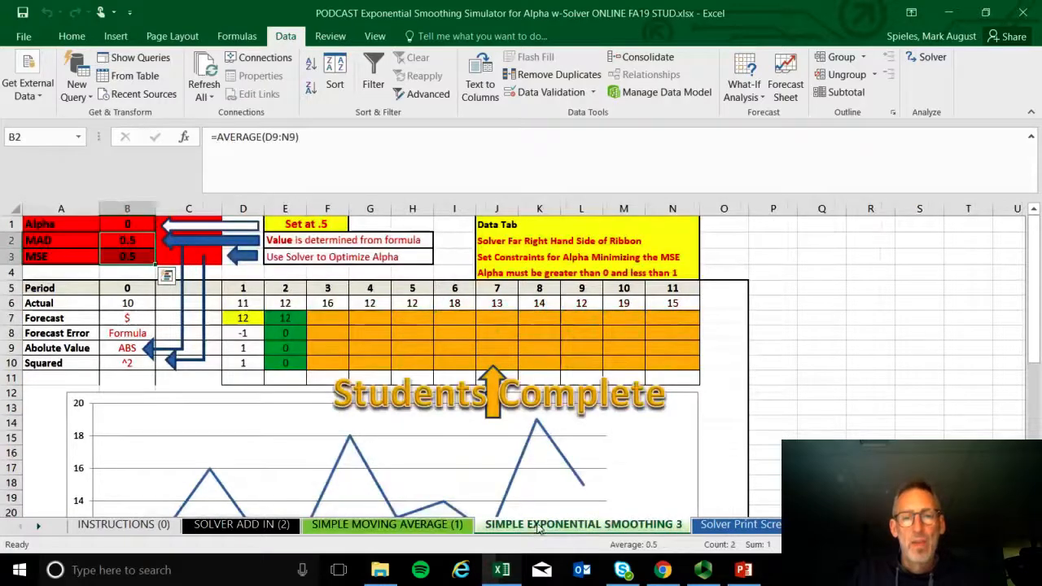
pyautogui.click(397, 531)
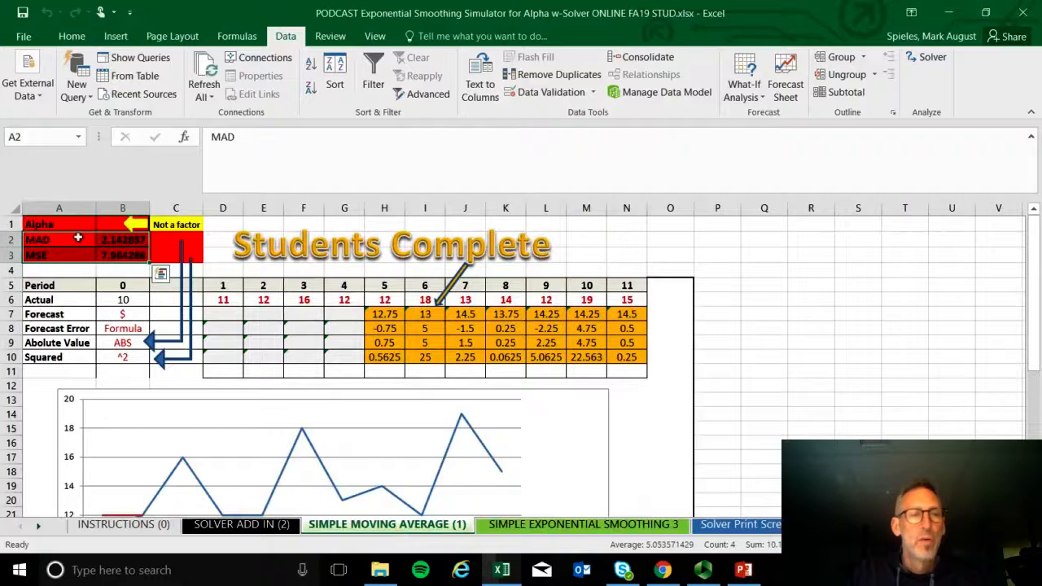
pyautogui.click(85, 239)
pyautogui.moveTo(85, 239); pyautogui.dragTo(122, 254)
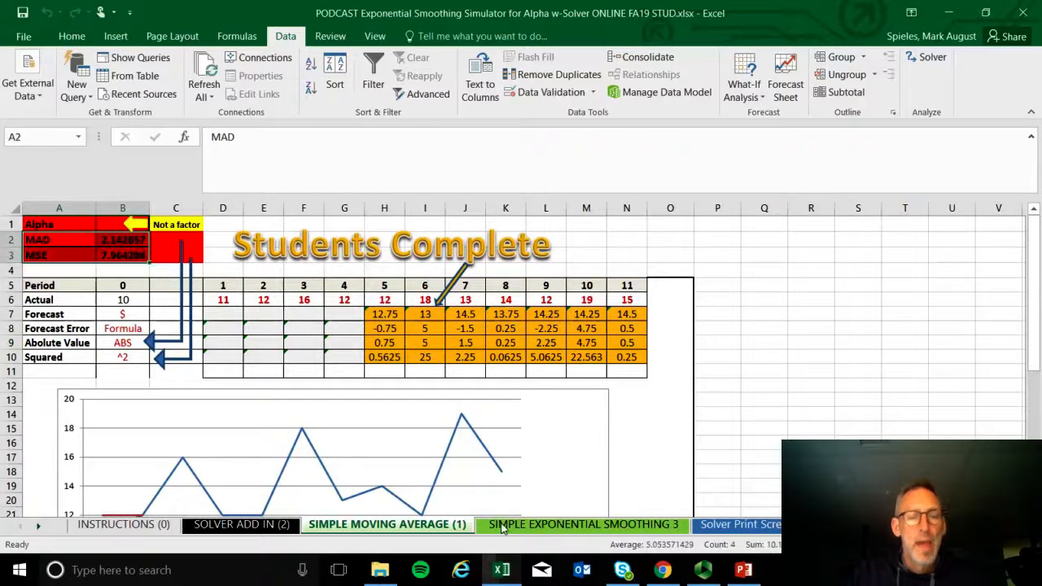
pyautogui.click(541, 530)
pyautogui.moveTo(81, 240); pyautogui.dragTo(109, 255)
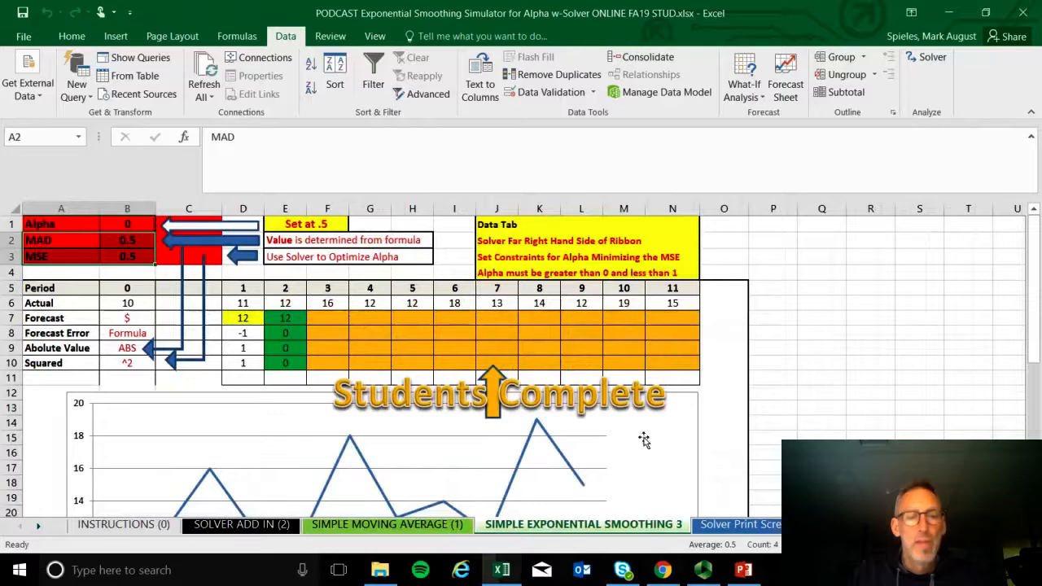
# - Switch to the PowerPoint presentation and start the slide show from the current Moving Average slide
pyautogui.click(747, 575)
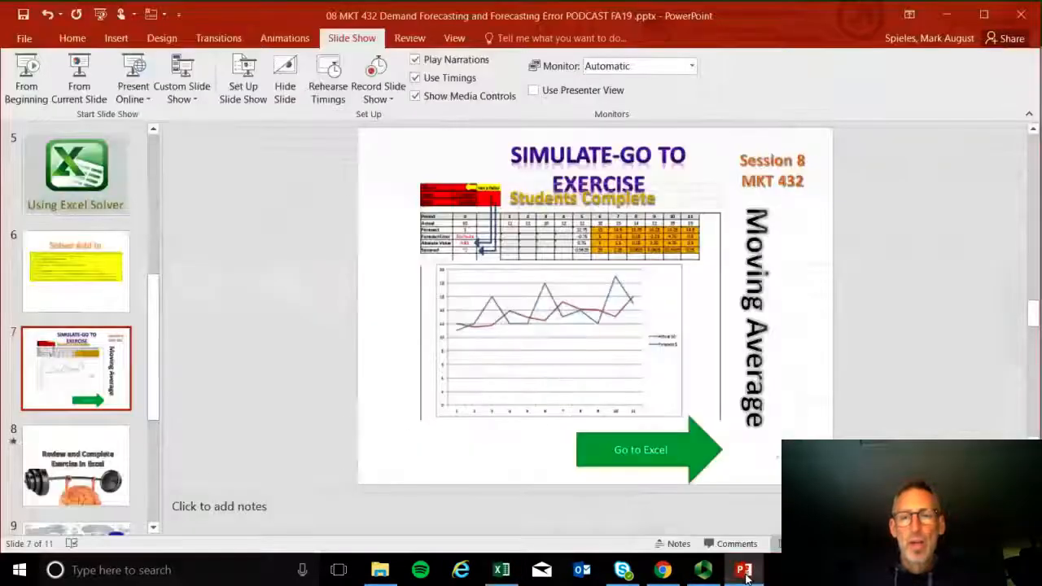
pyautogui.click(79, 87)
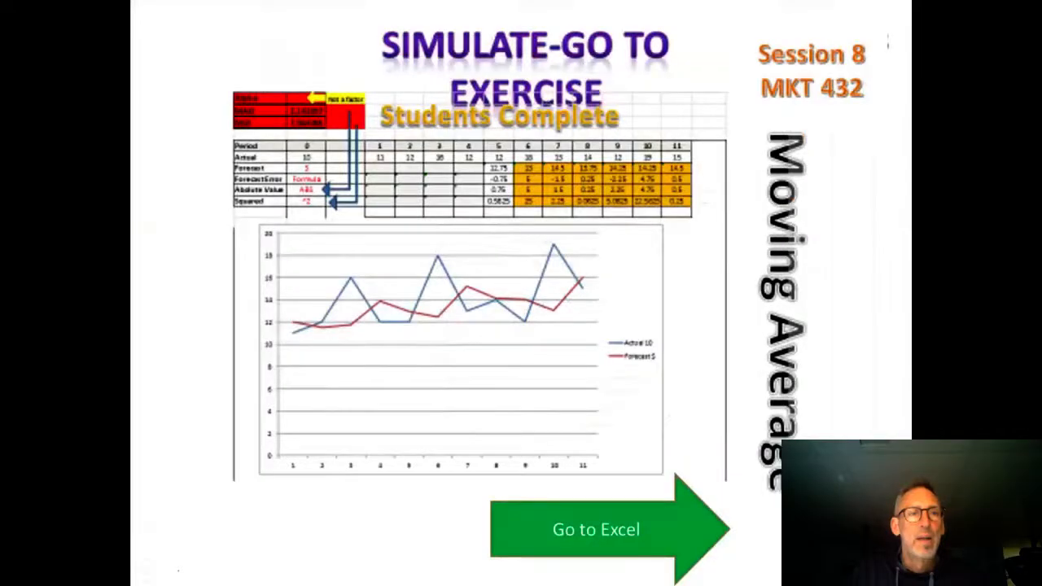
pyautogui.click(250, 131)
pyautogui.click(250, 131)
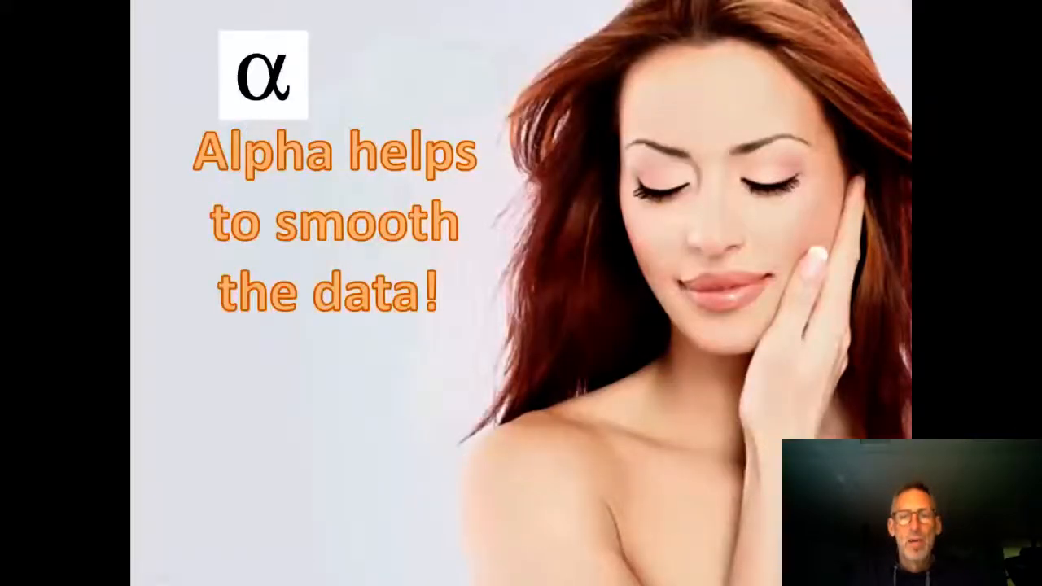
# - Review the MAD and MSE comparison slide and the Alpha slide, and continue the show past the "Review and Complete Exercise in Excel" slide
pyautogui.press('Right')
pyautogui.press('Right')
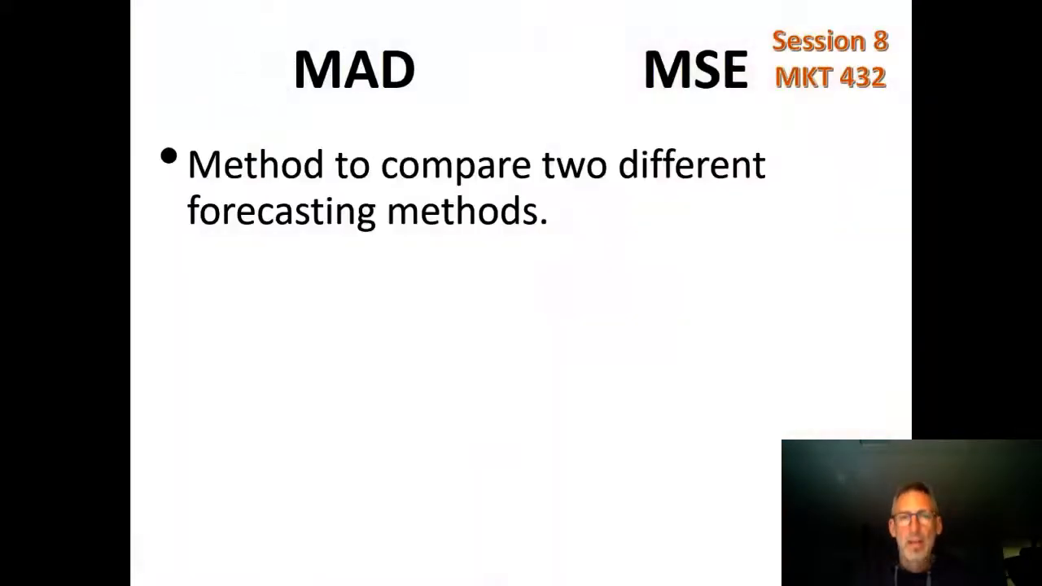
pyautogui.press('Right')
pyautogui.press('Right')
pyautogui.press('Right')
pyautogui.press('Right')
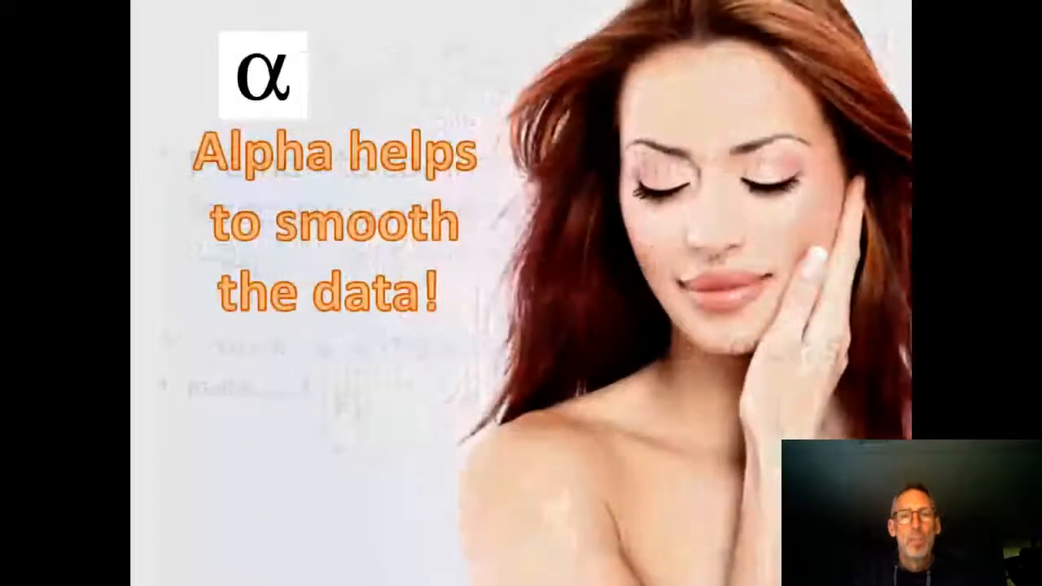
pyautogui.press('Right')
pyautogui.press('Right')
pyautogui.press('Right')
pyautogui.press('Right')
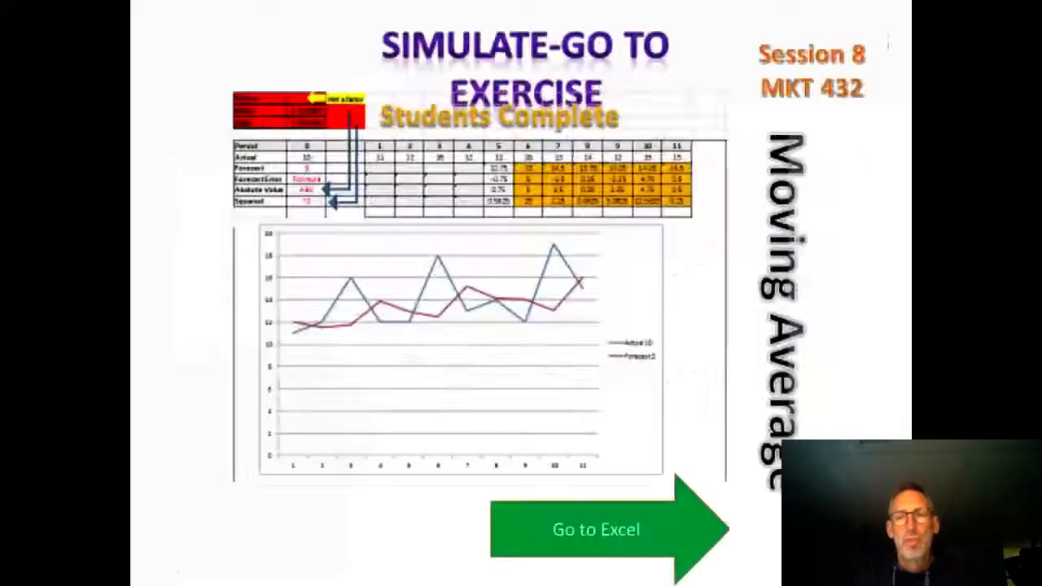
pyautogui.press('Right')
pyautogui.press('Right')
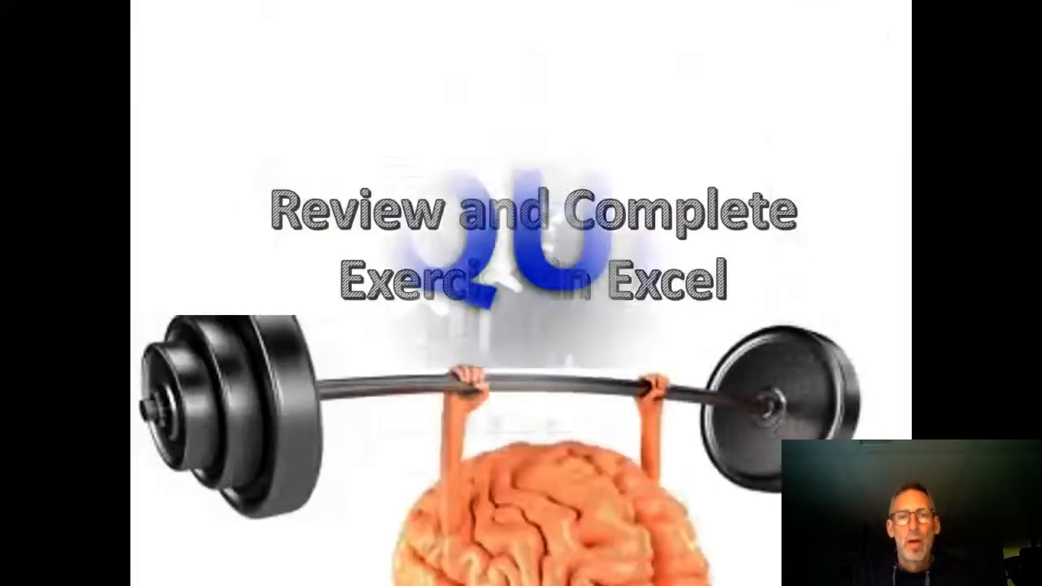